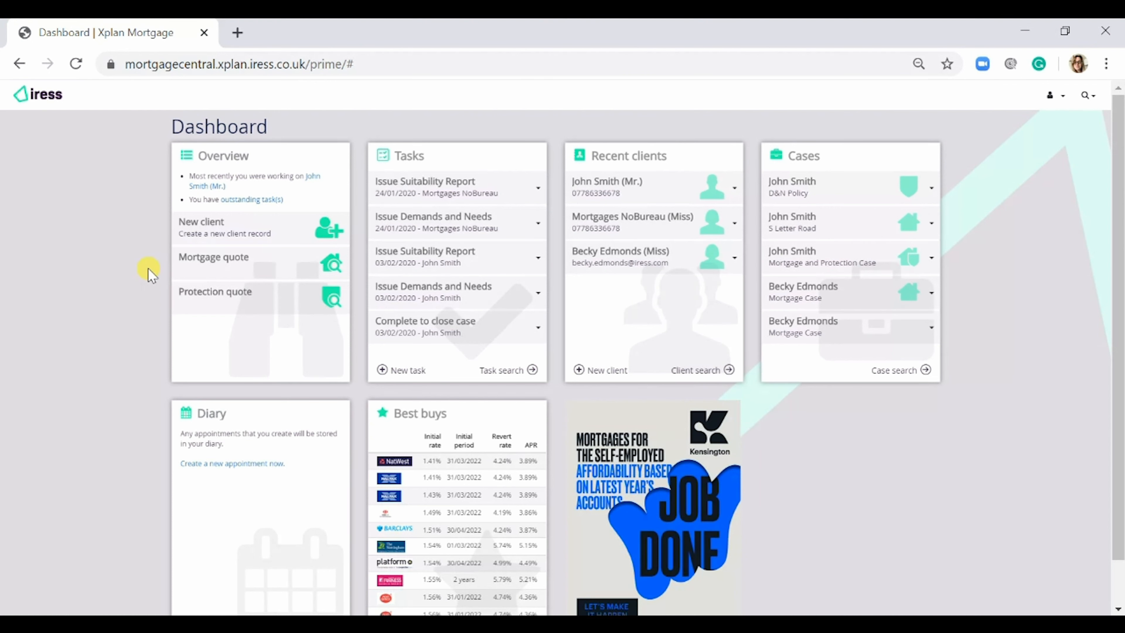
Step: Start a mortgage quote and enter the applicant's first name and last name, with the gender set to Female
left_click(256, 266)
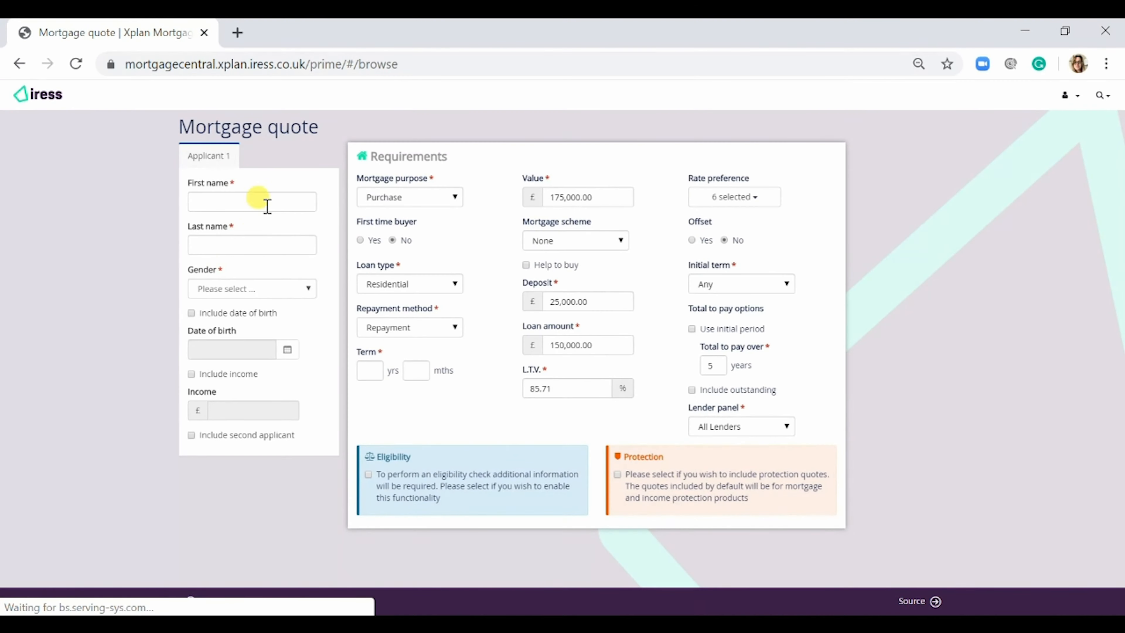
left_click(266, 201)
type("tessa")
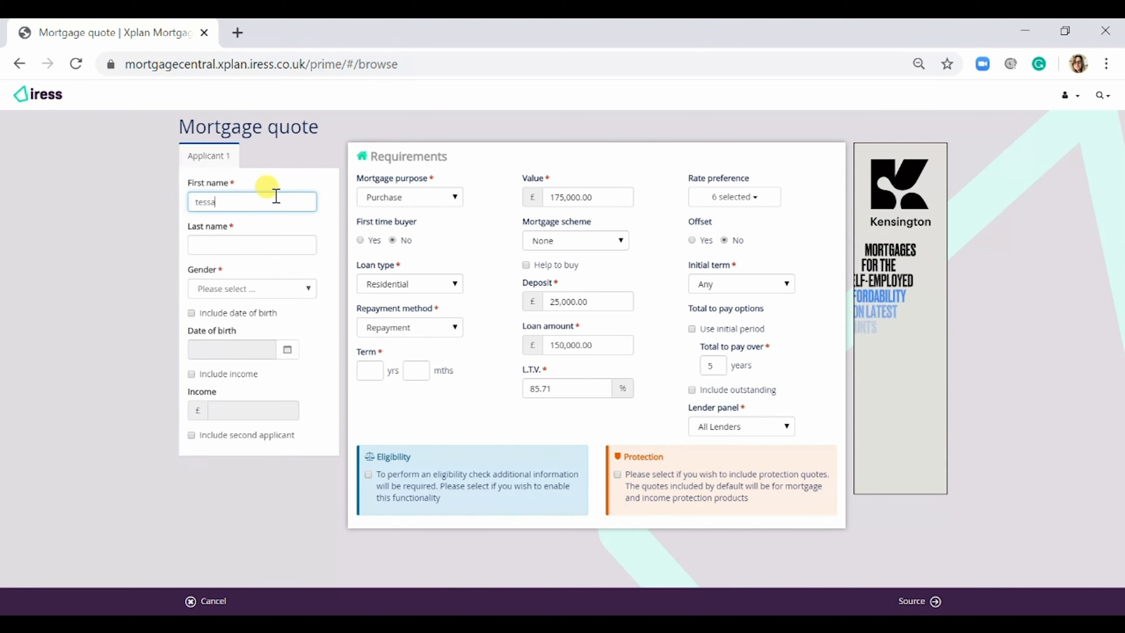
key("Tab")
type("test")
key("Tab")
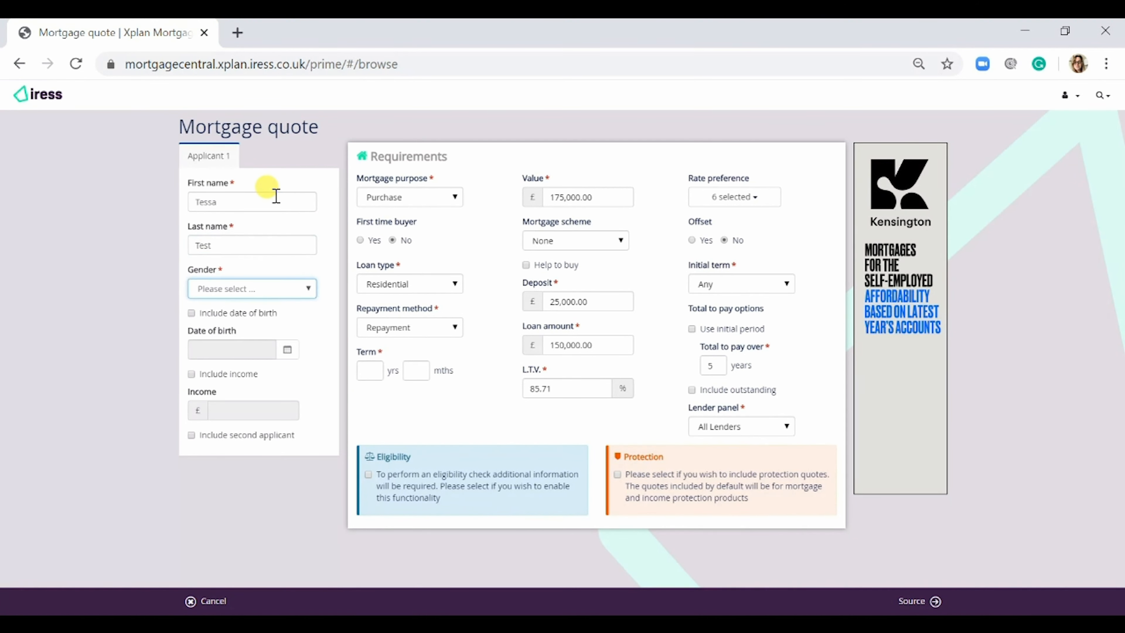
left_click(246, 289)
left_click(248, 325)
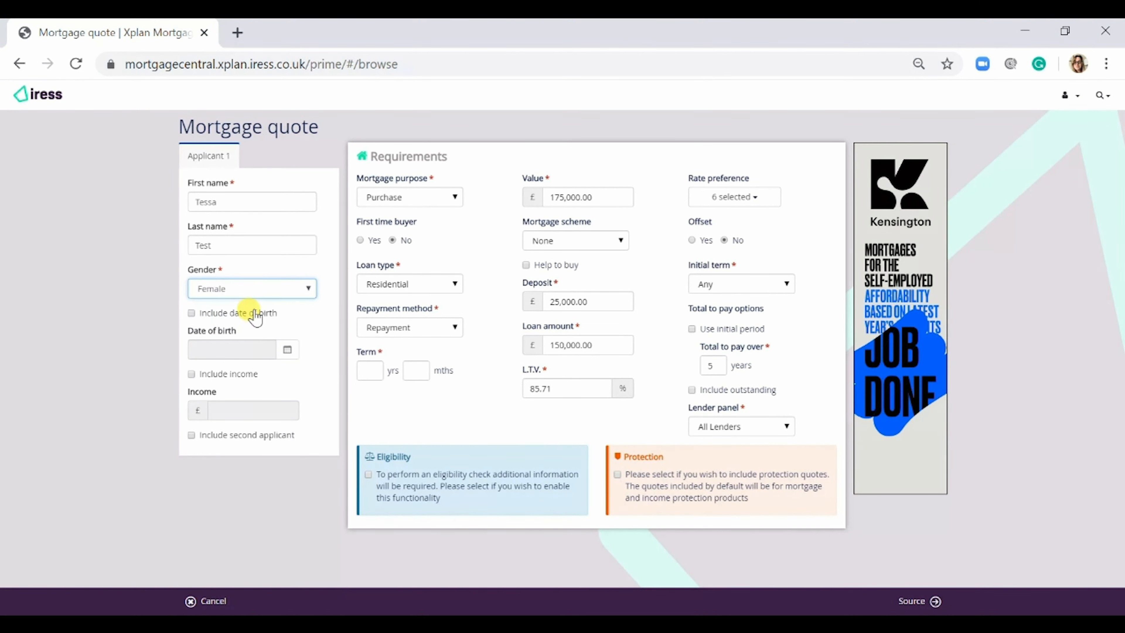
Step: Set the mortgage purpose to Remortgage and the remortgage reason to Capital Raising
left_click(452, 202)
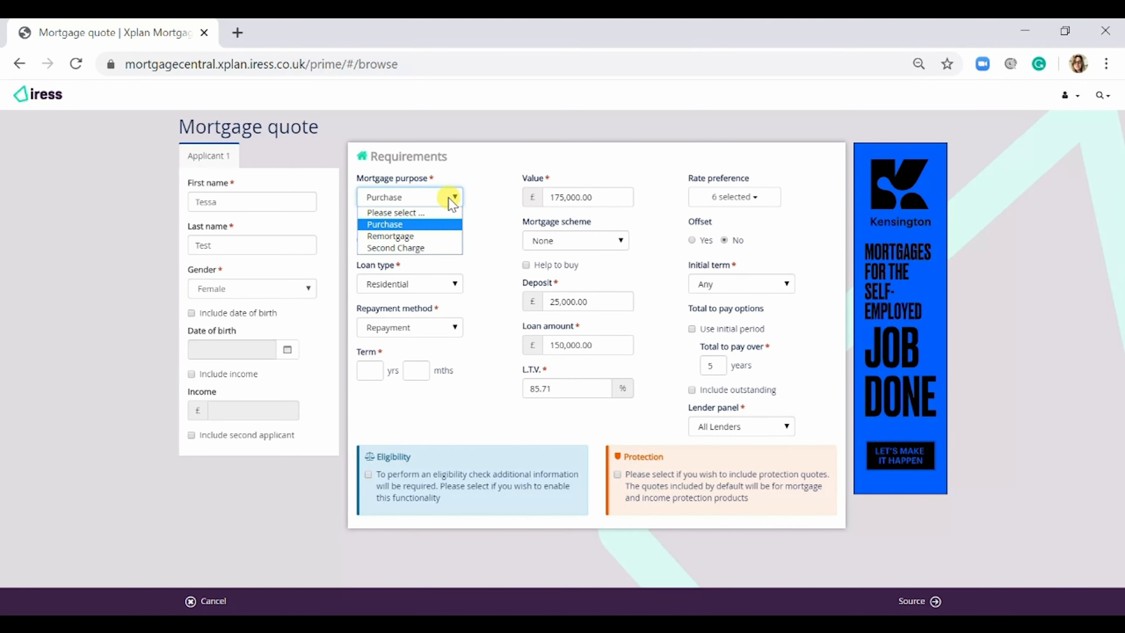
left_click(422, 236)
left_click(428, 241)
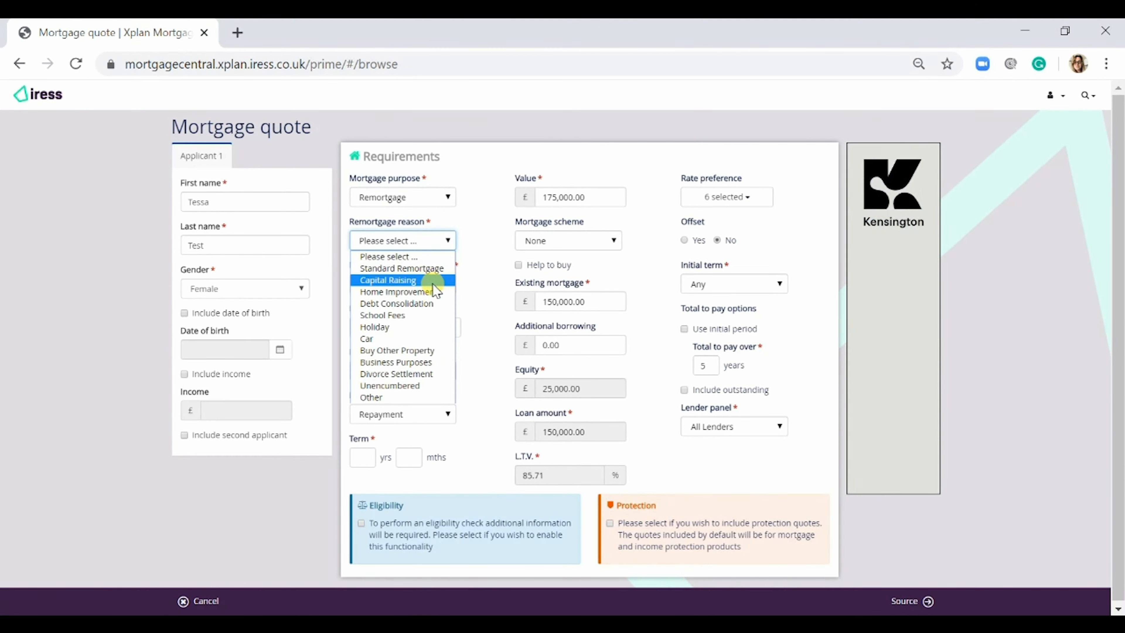
left_click(432, 283)
Step: Set the existing mortgage provider to Nationwide Building Society
left_click(432, 268)
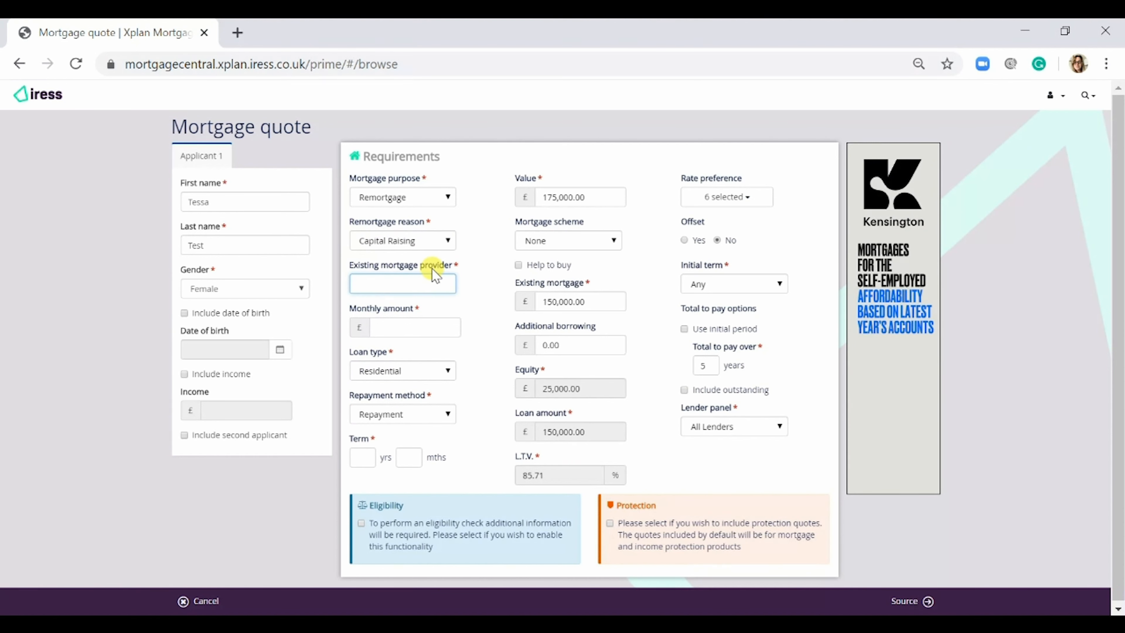
type("Nation")
key("Down")
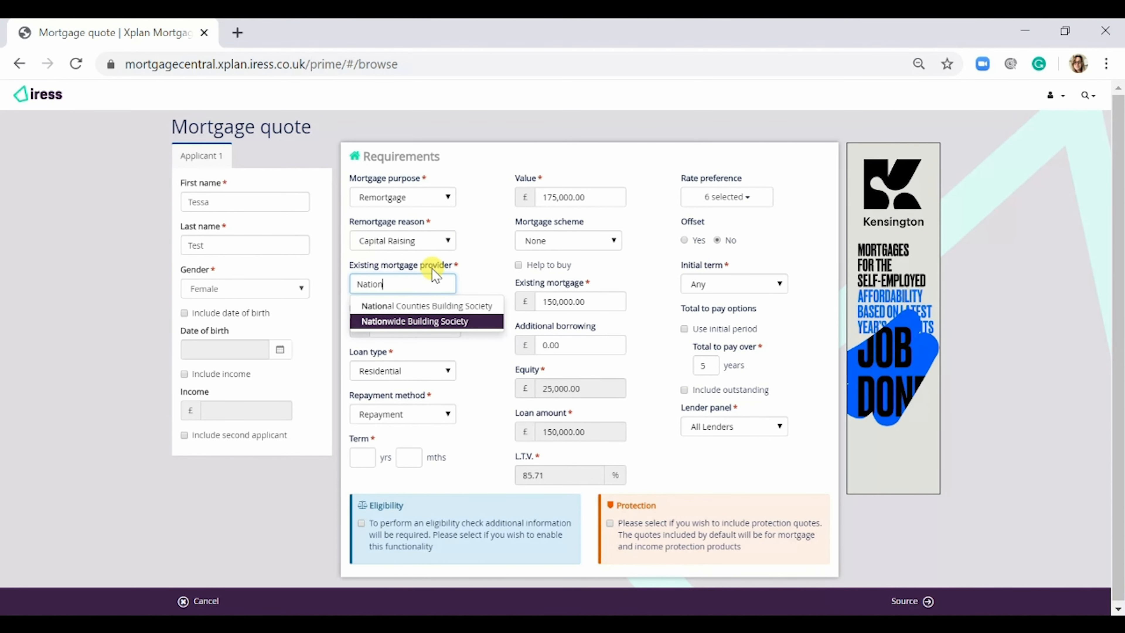
key("Return")
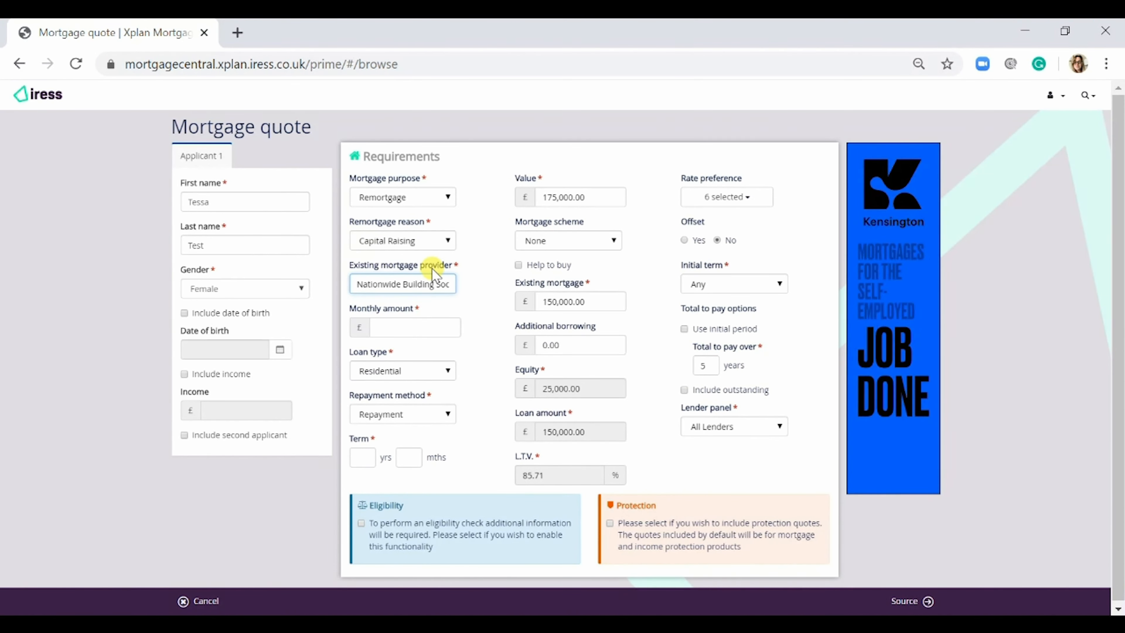
Step: Set the existing monthly mortgage amount to £500 and the term to 15 years
left_click(415, 328)
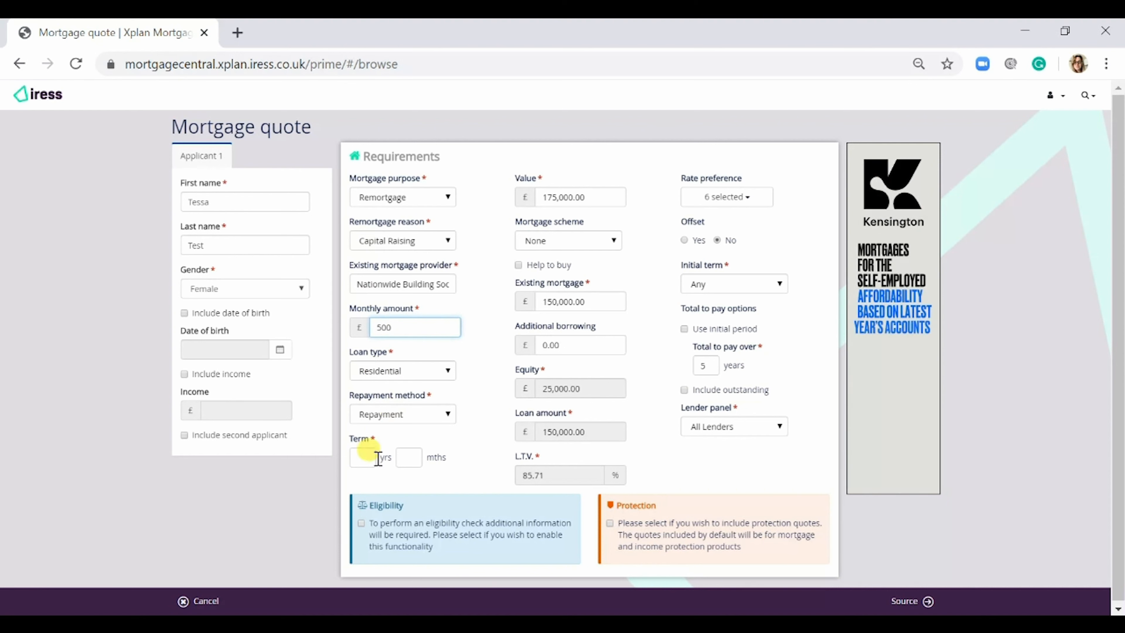
left_click(365, 458)
type("15")
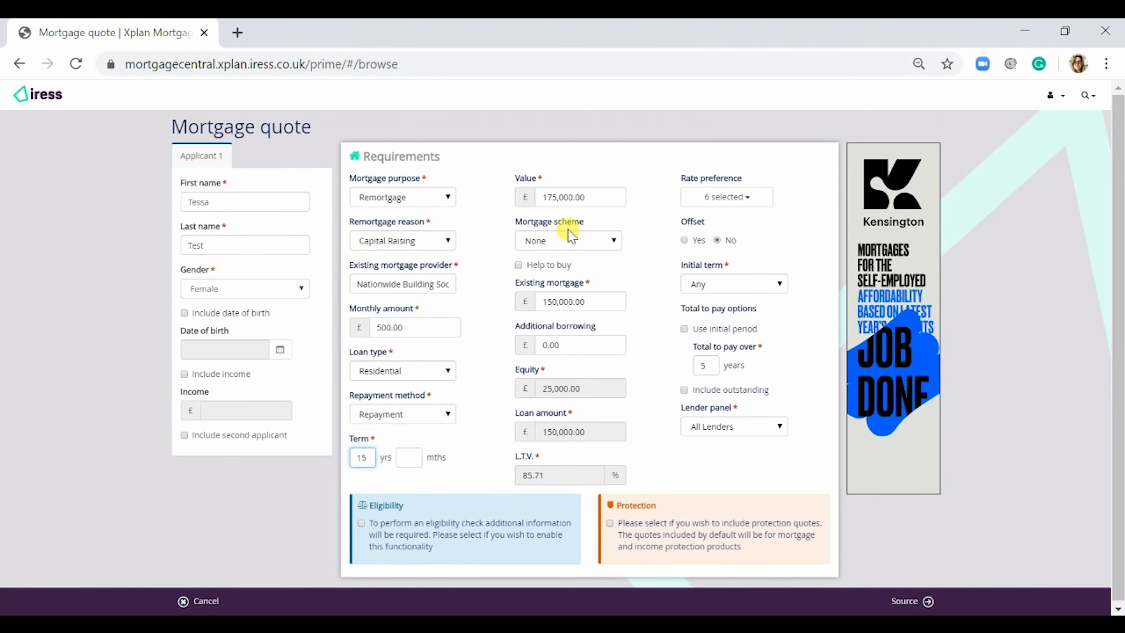
Step: Set the property value to £200,000, the existing mortgage to £80,000 and the additional borrowing to £20,000
left_click(574, 198)
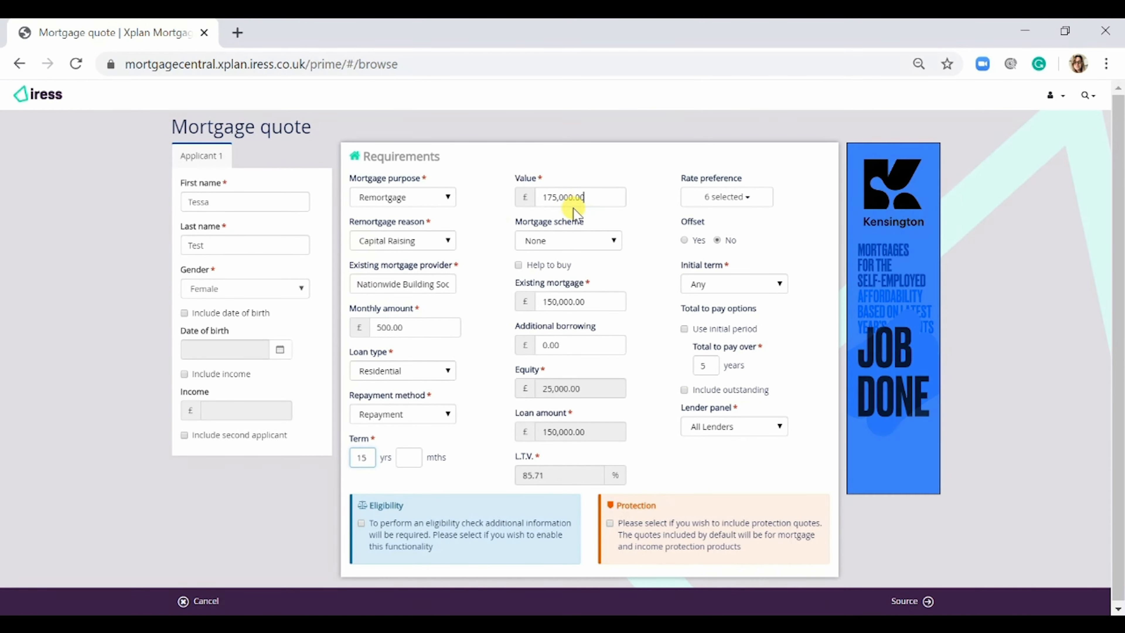
type("200,000")
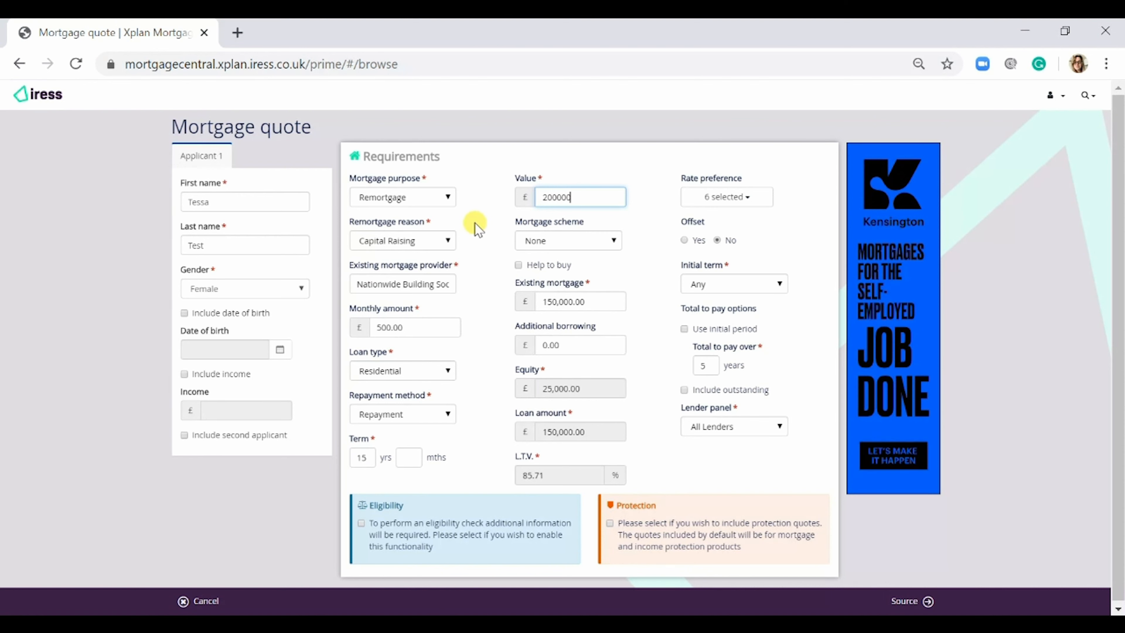
key("Tab")
key("Tab")
key("Tab")
type("80,000")
left_click(570, 346)
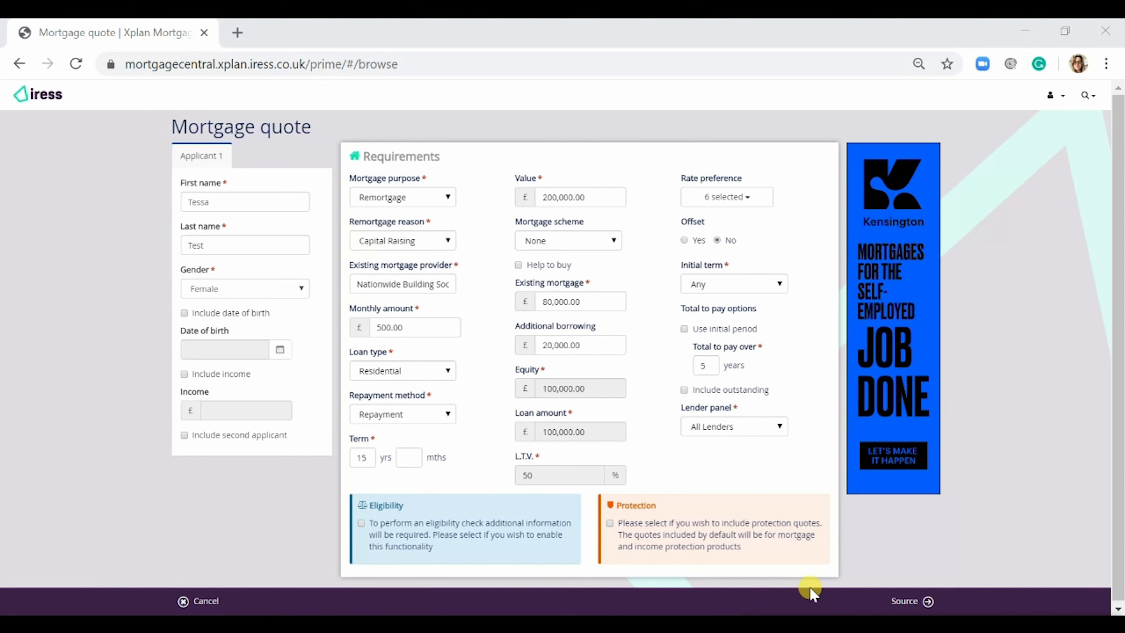
Step: Source mortgage products for the quote and sort them by total to pay over 5 years
left_click(915, 605)
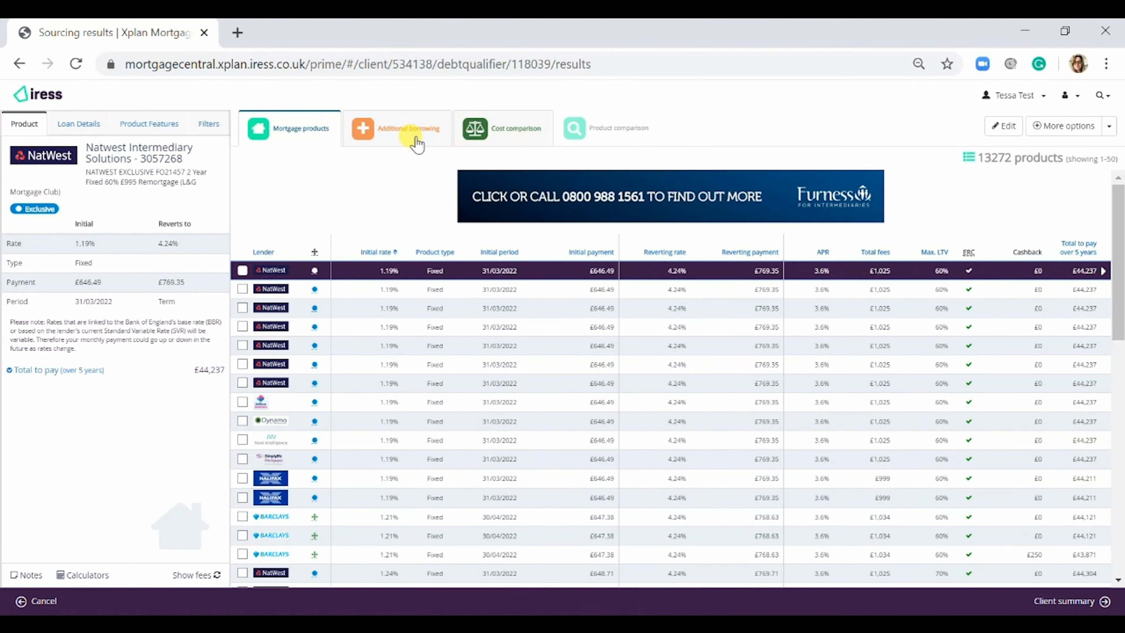
left_click(1091, 259)
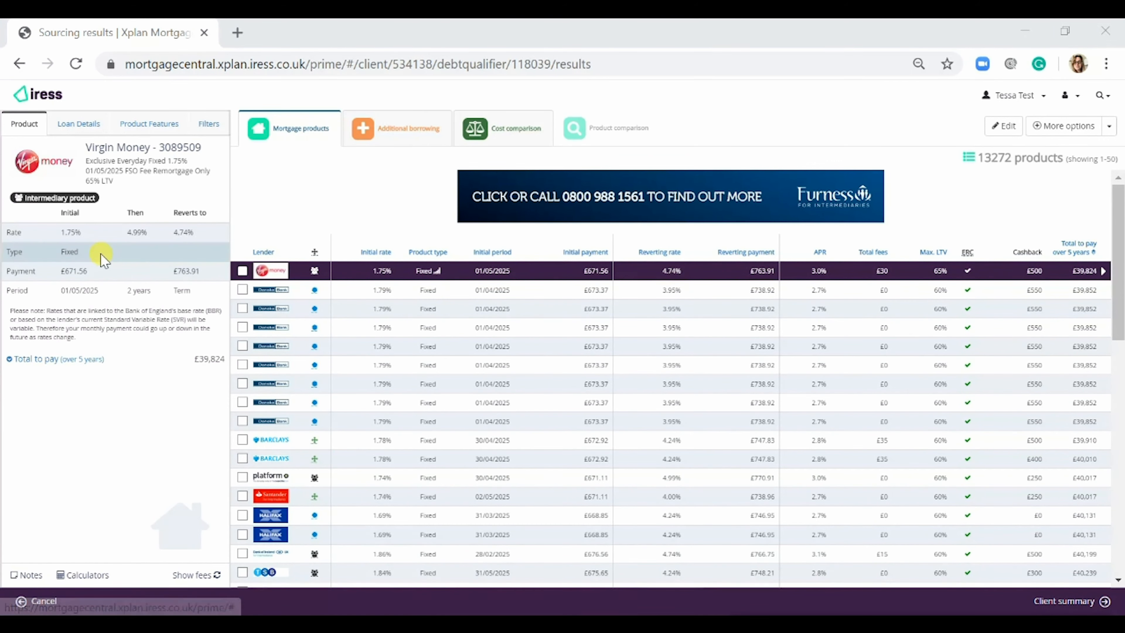
Step: Select the top-ranked Virgin Money, Danske Bank and Barclays products and view them in the product comparison
left_click(243, 271)
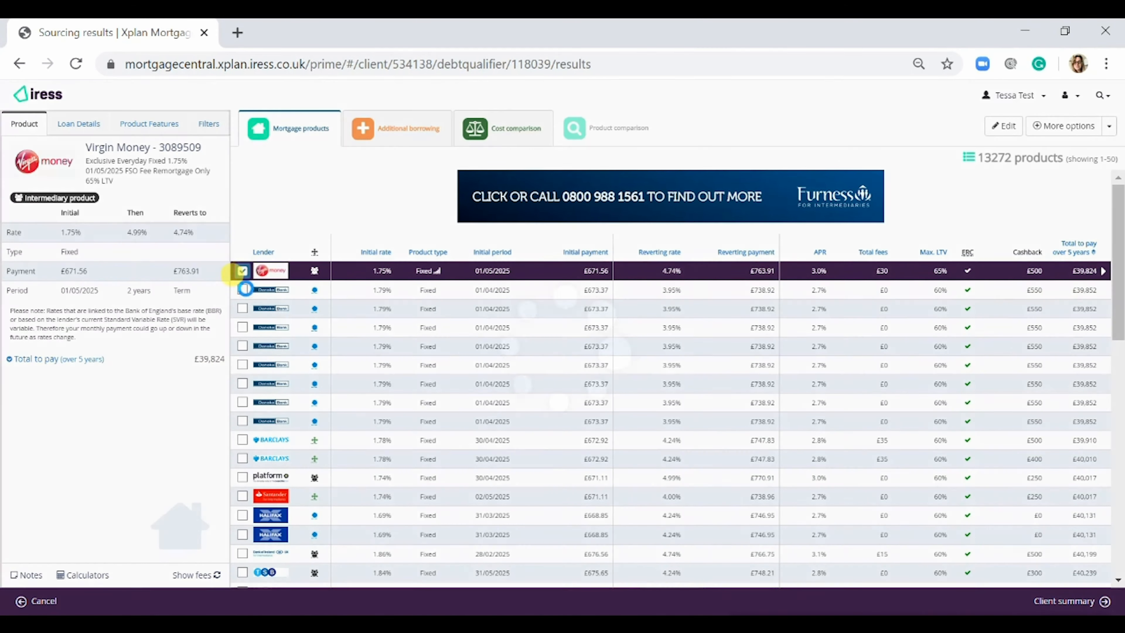
left_click(241, 290)
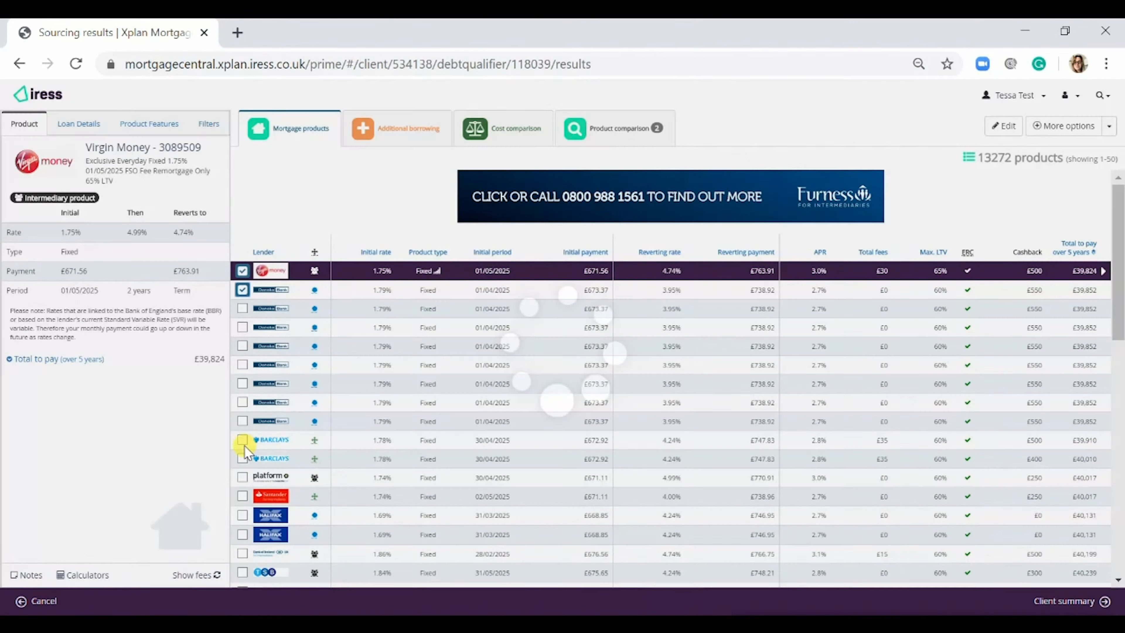
left_click(242, 440)
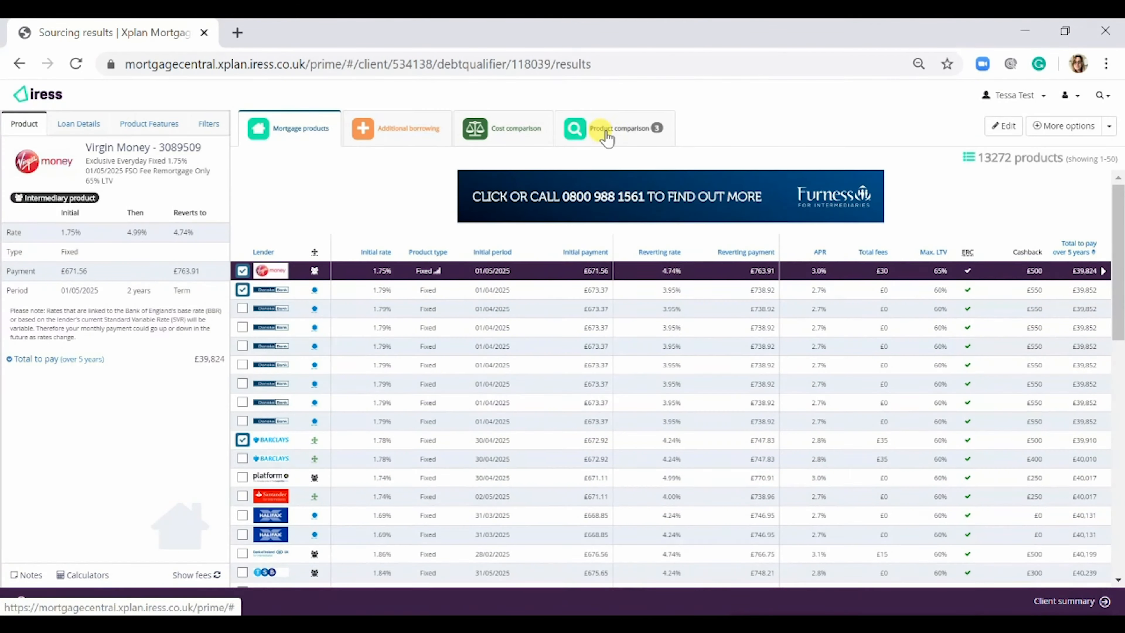
left_click(616, 131)
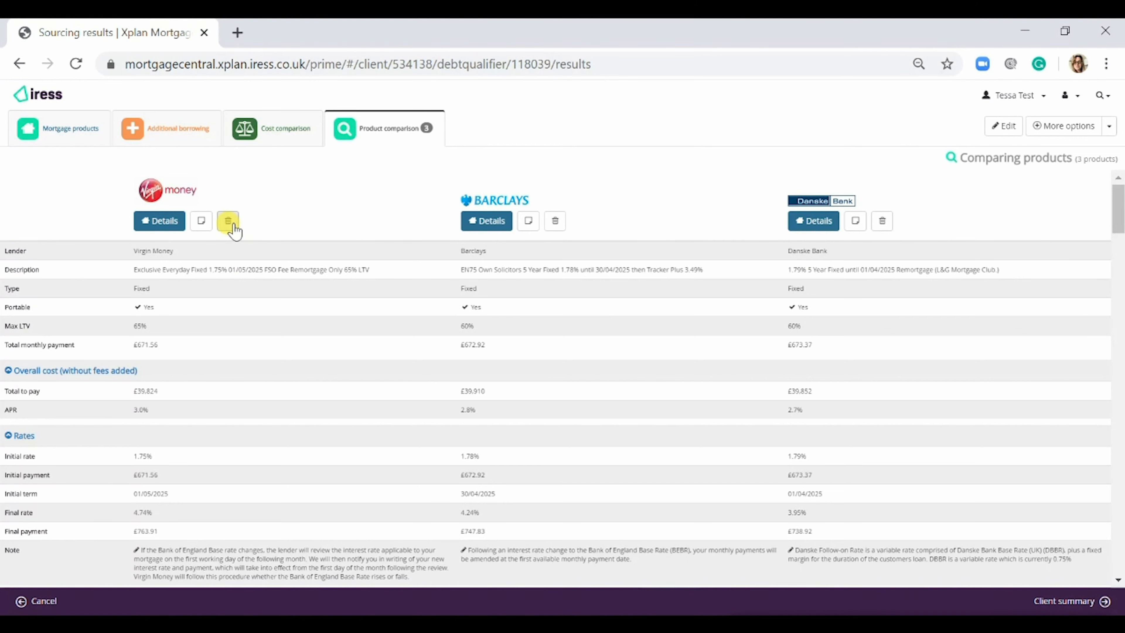
Step: Return to the mortgage products and deselect the Barclays and Danske Bank products, keeping only Virgin Money selected
left_click(56, 140)
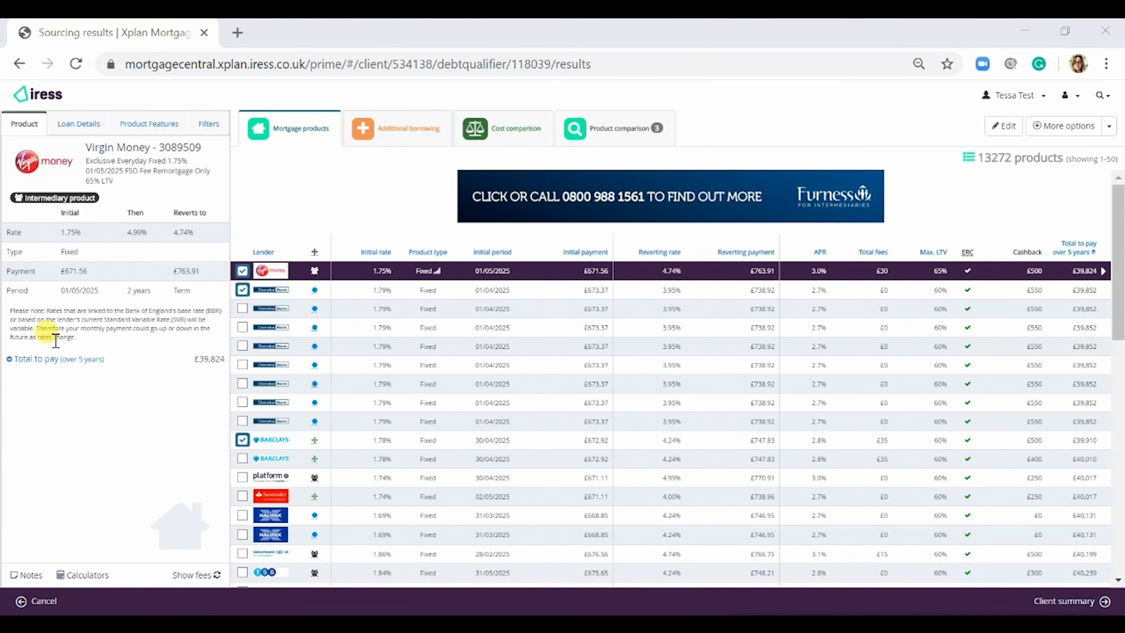
left_click(242, 440)
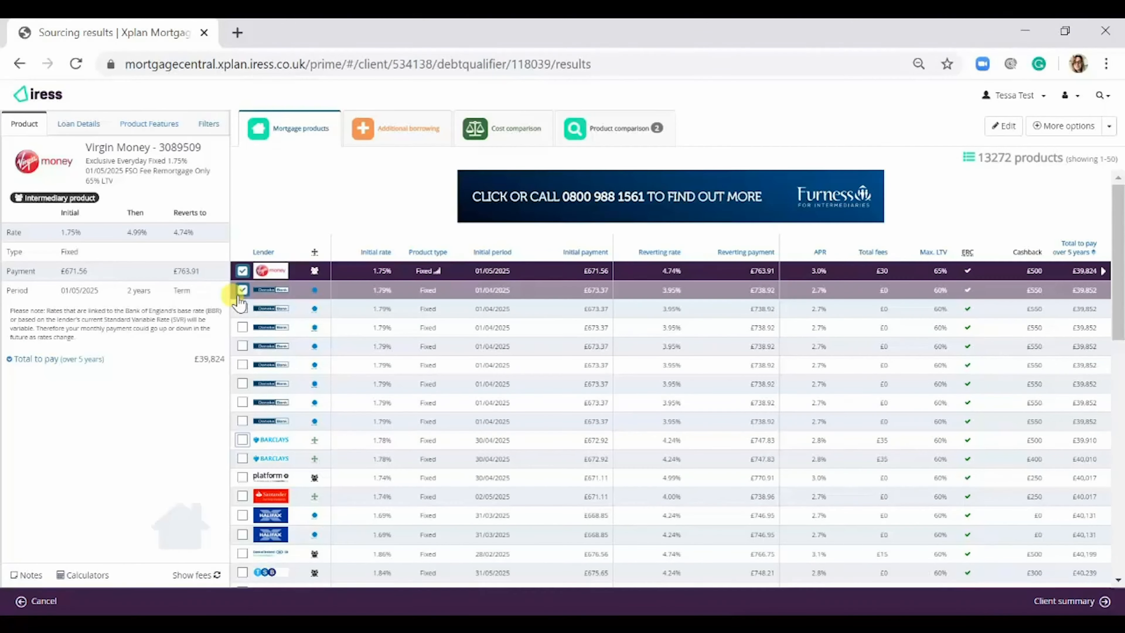
left_click(242, 290)
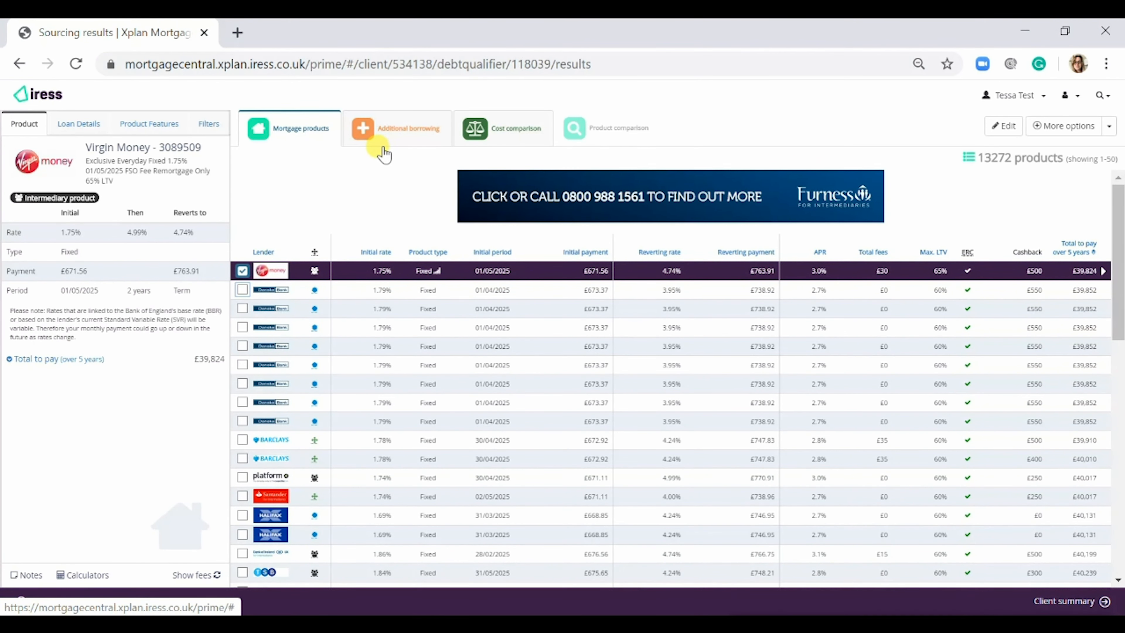
Step: Select the additional borrowing product with the lowest total to pay over 5 years and view the cost comparison with the Virgin Money mortgage
left_click(390, 129)
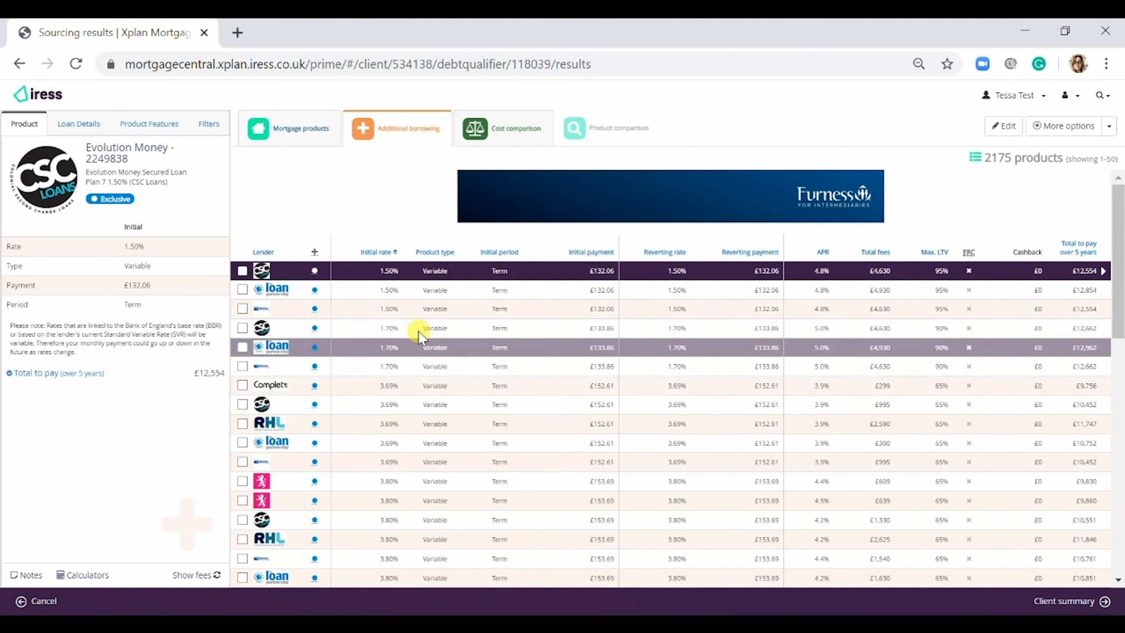
left_click(1085, 251)
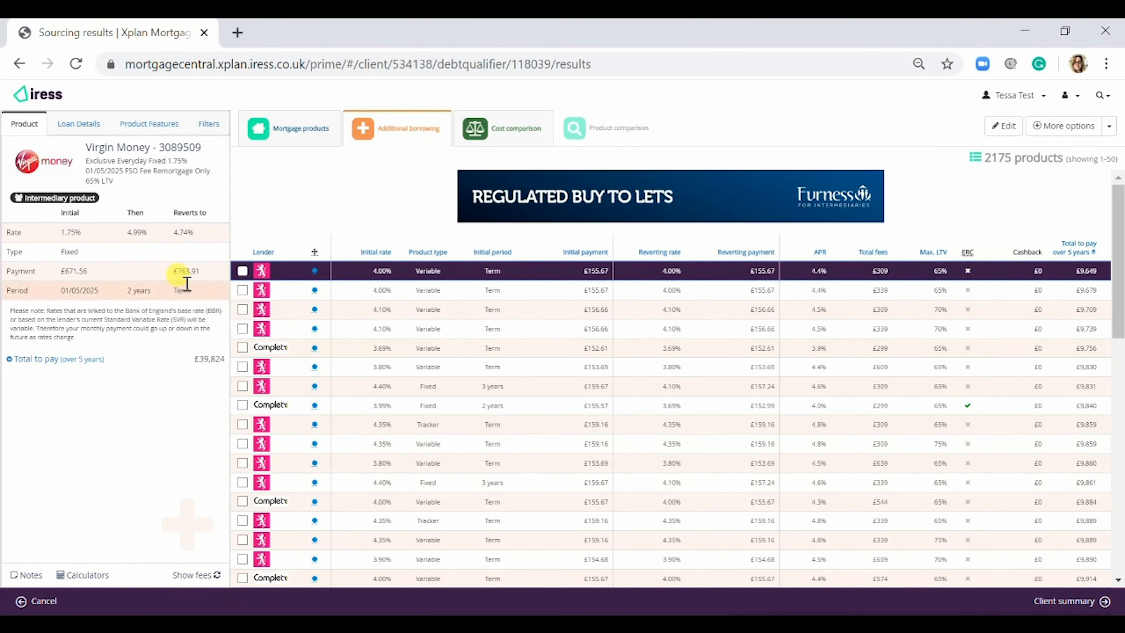
left_click(244, 272)
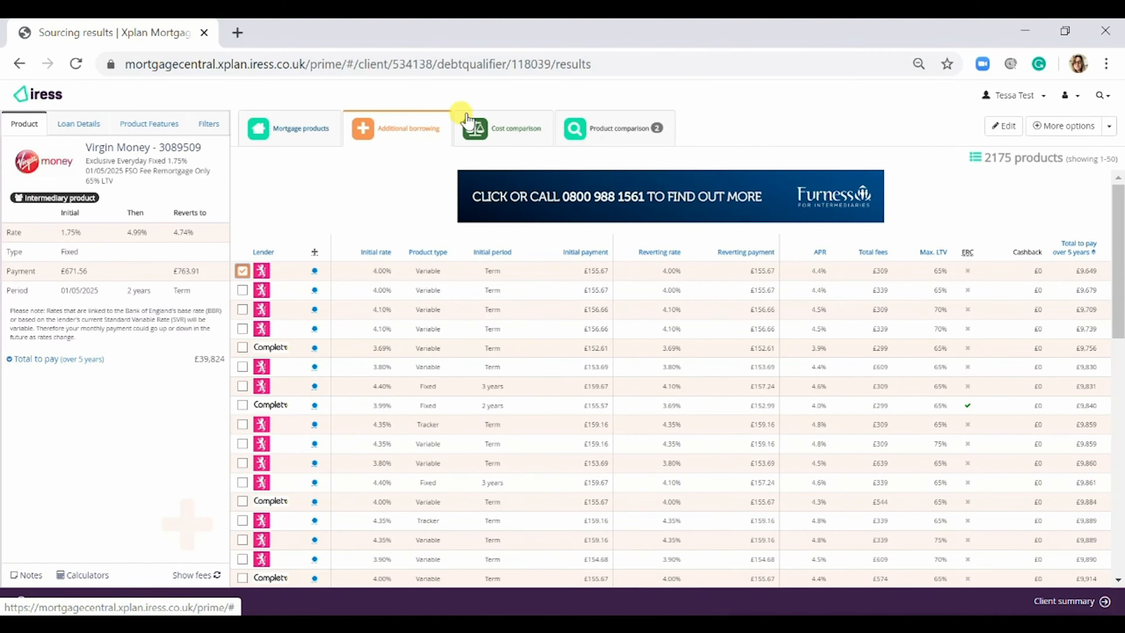
left_click(508, 138)
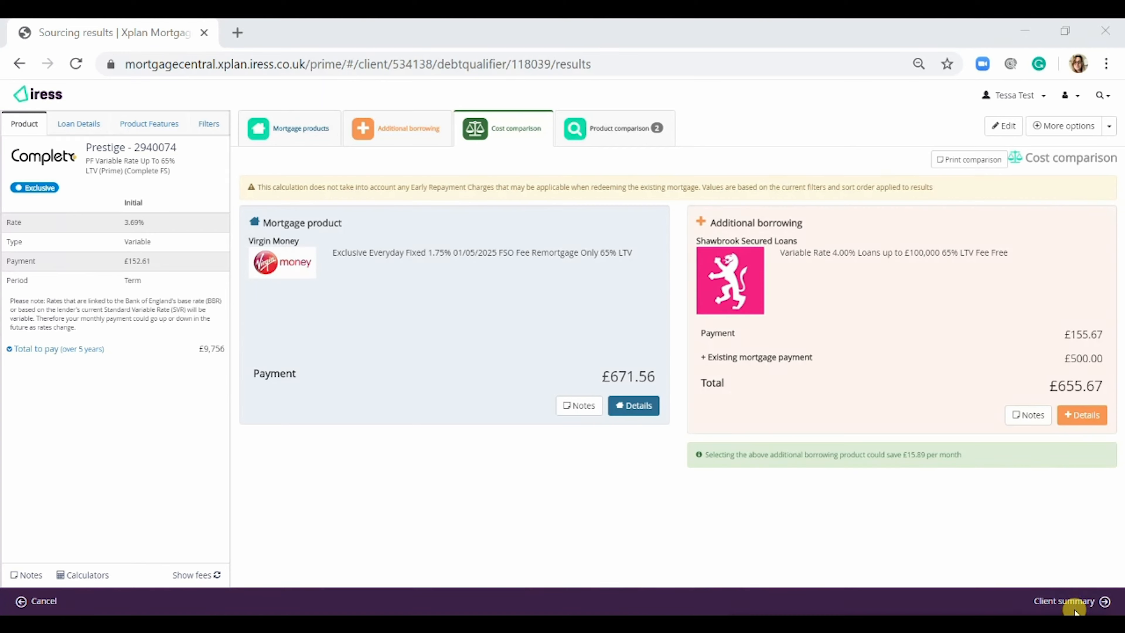
Step: Go to the client summary and open the illustrations for the Rmtg £100K (50% LTV) requirement
left_click(1046, 607)
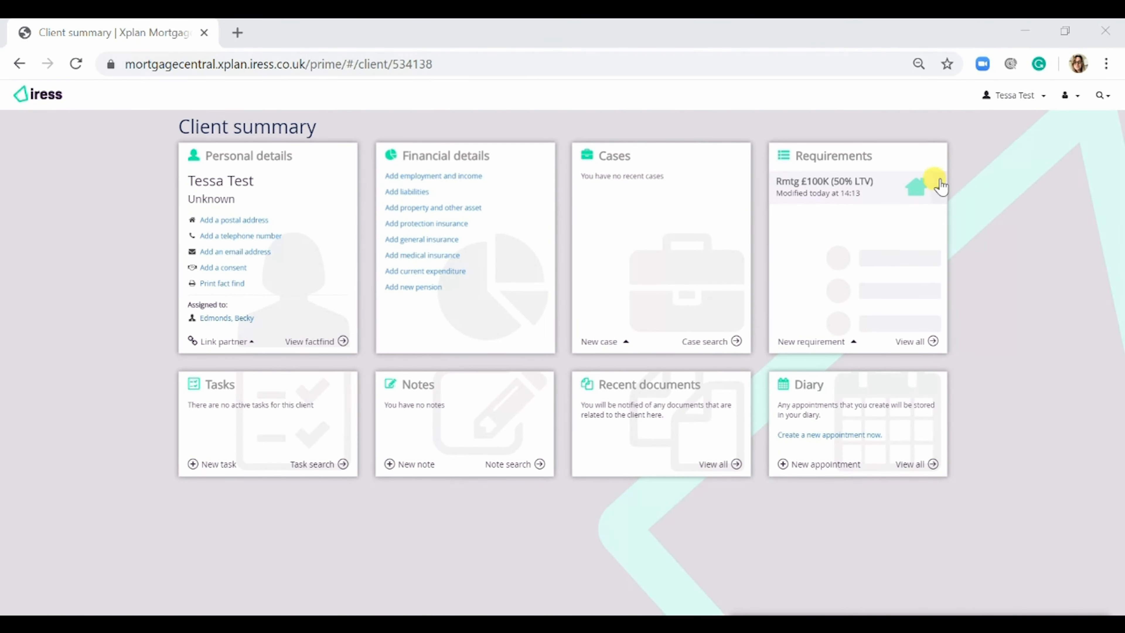
left_click(939, 189)
left_click(903, 230)
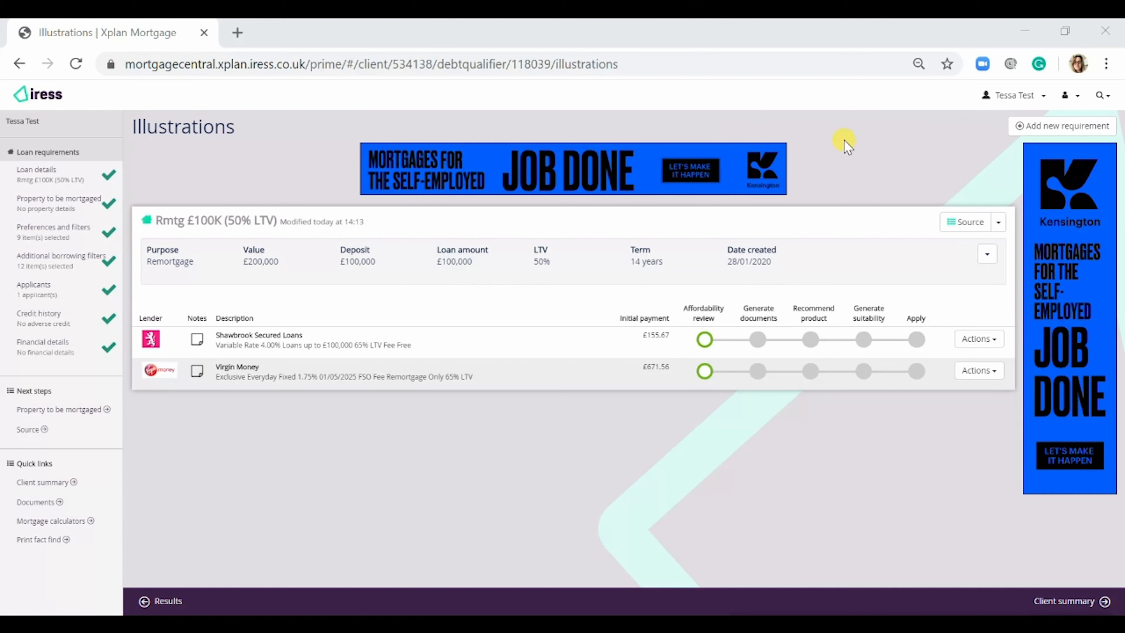
Step: Return to the client summary and create a new Mortgage Case for the client
left_click(1004, 99)
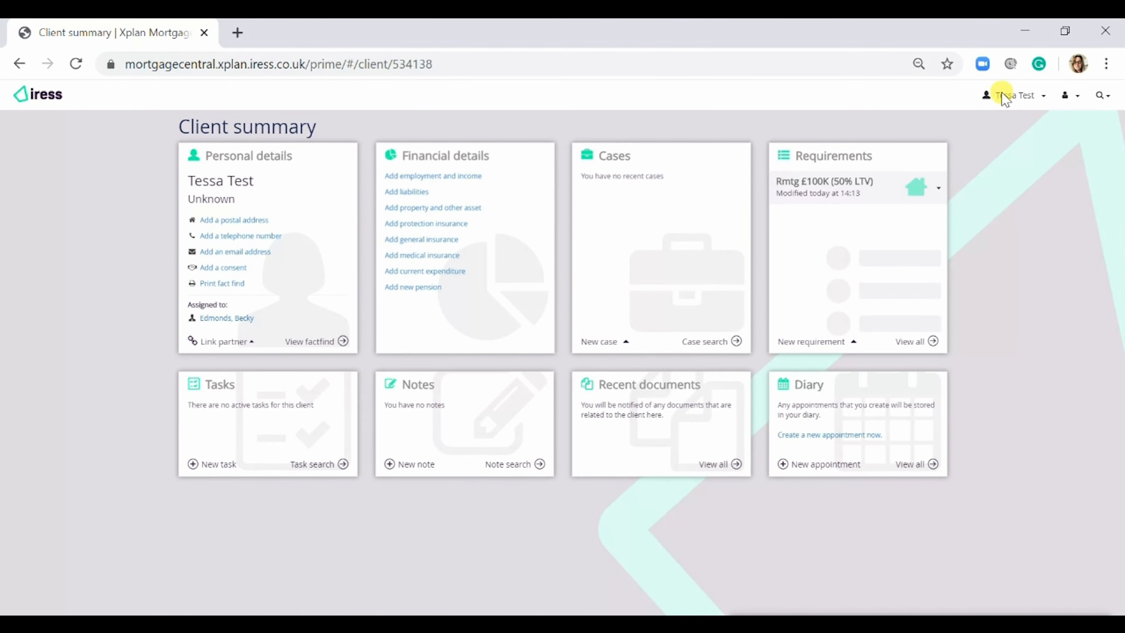
left_click(611, 333)
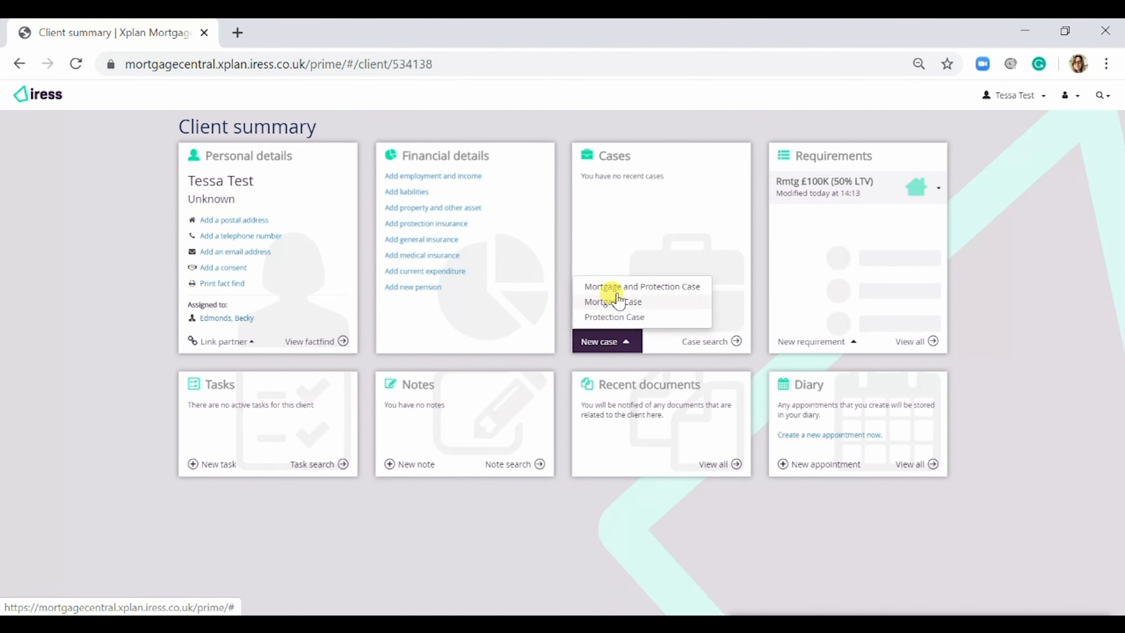
left_click(617, 298)
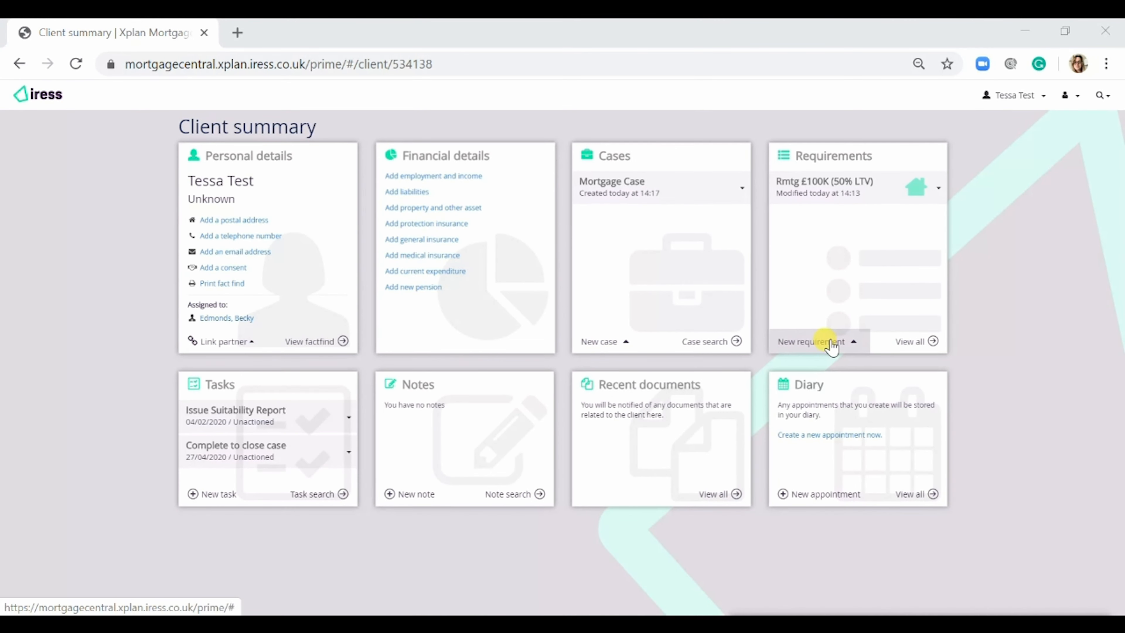
Step: Create a new mortgage requirement named 2nd charge and set its mortgage purpose to Second Charge
left_click(832, 344)
left_click(829, 285)
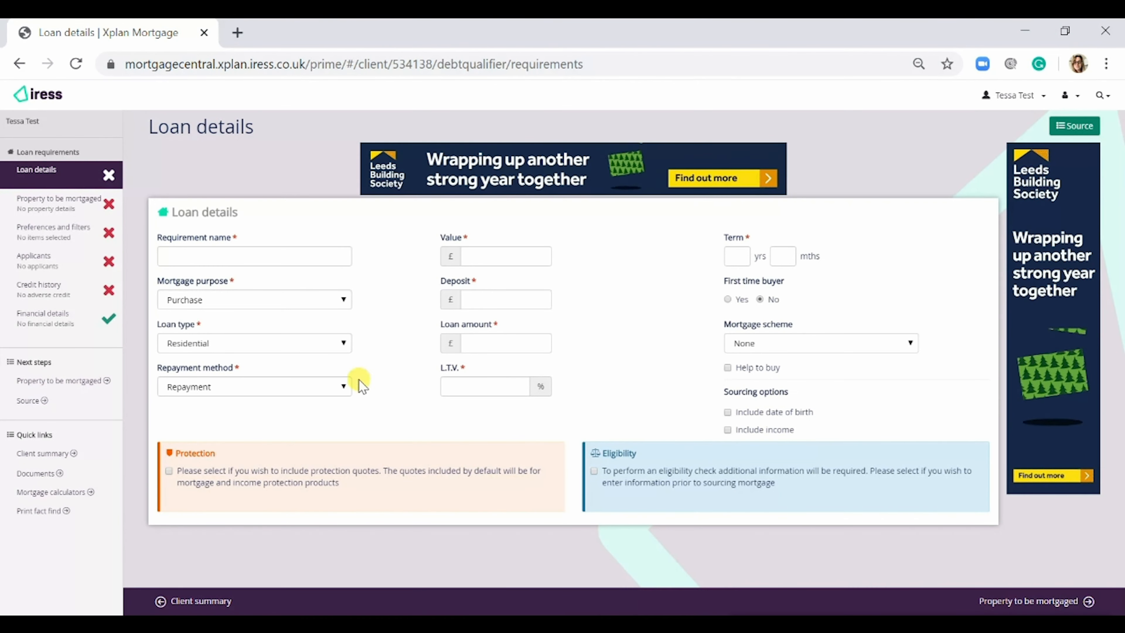
left_click(172, 251)
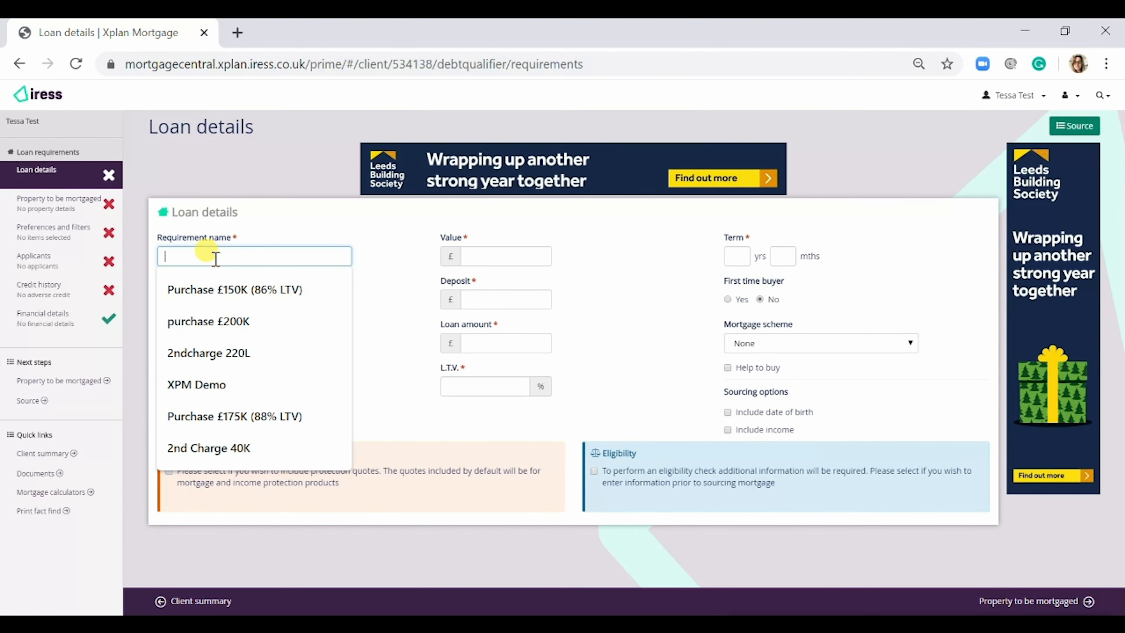
type("2nd charge")
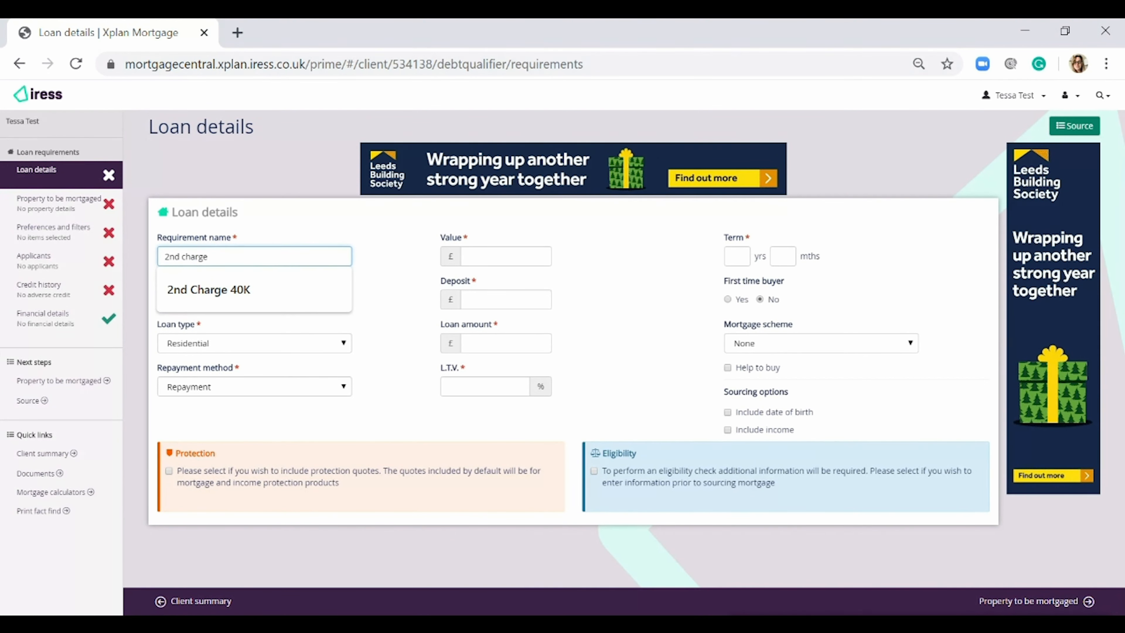
left_click(306, 300)
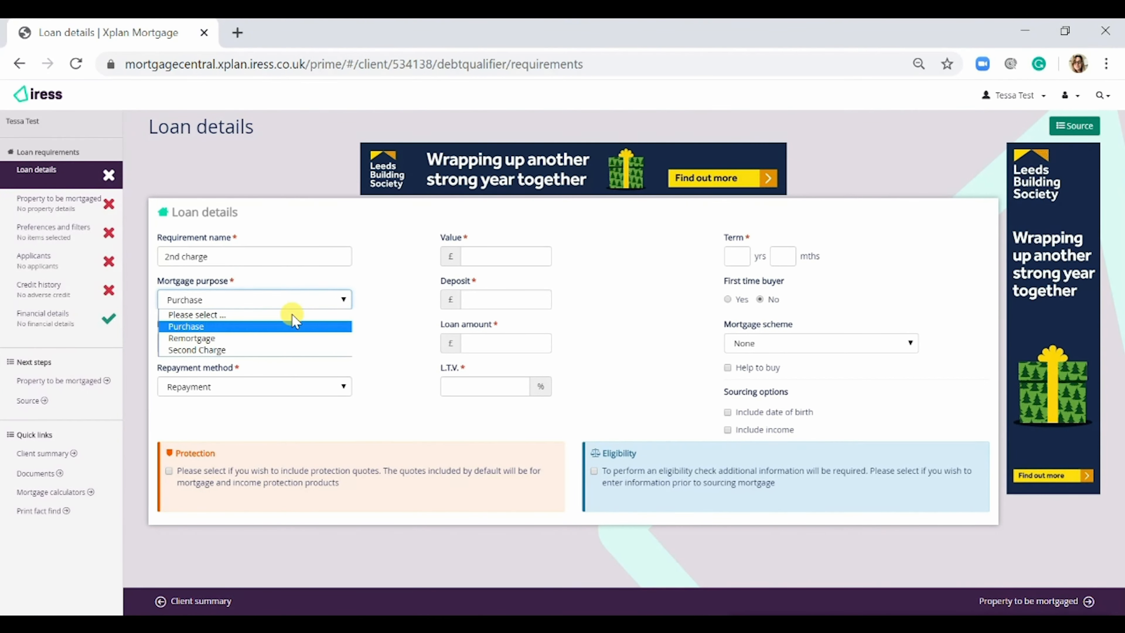
left_click(261, 351)
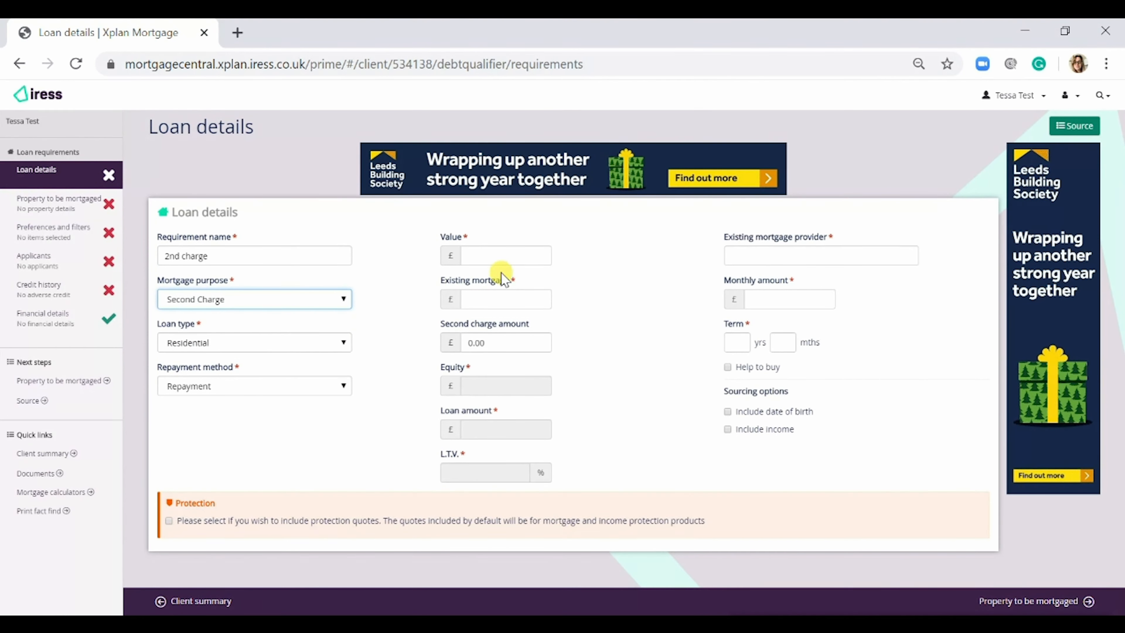
Step: Set the property value to £200,000, the existing mortgage to £80,000 and the second charge amount to £20,000
left_click(514, 255)
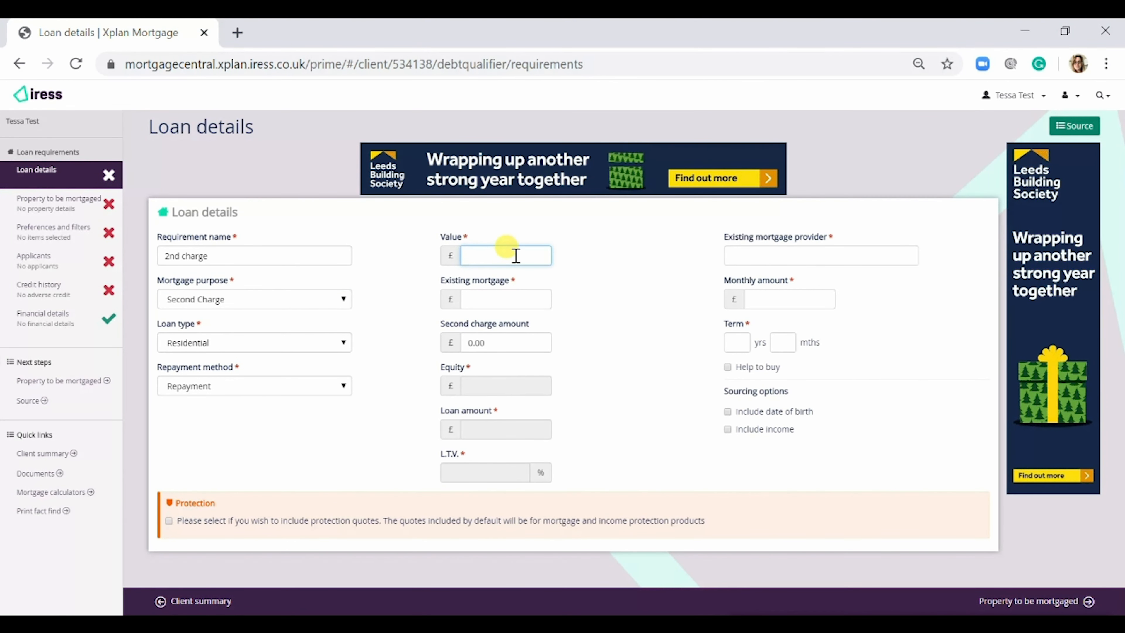
type("2")
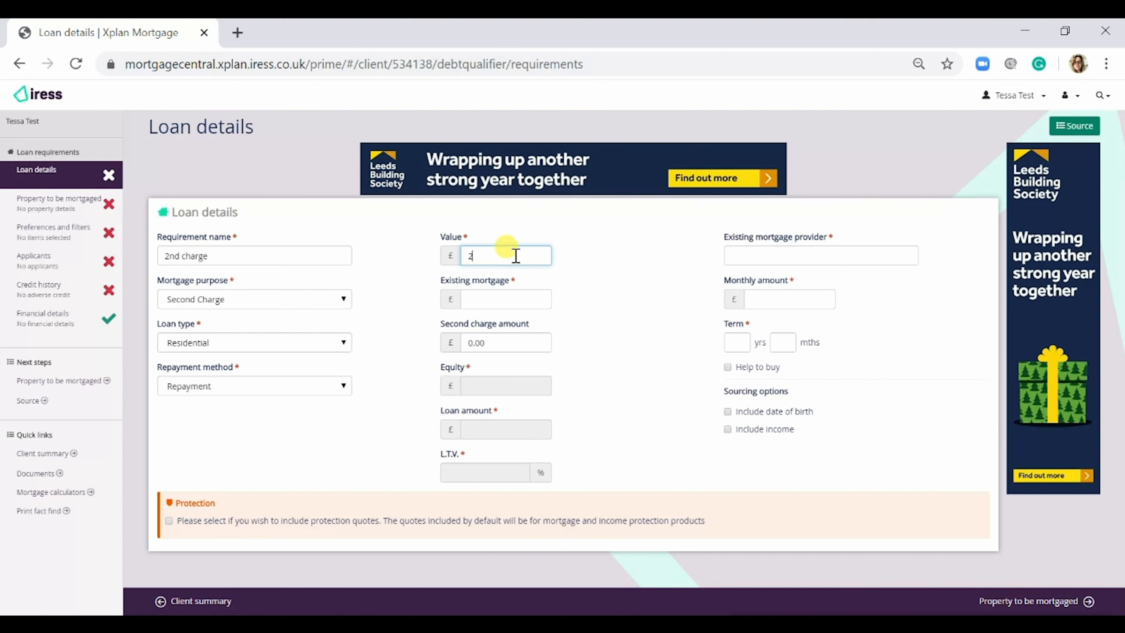
type("00,000")
key("Tab")
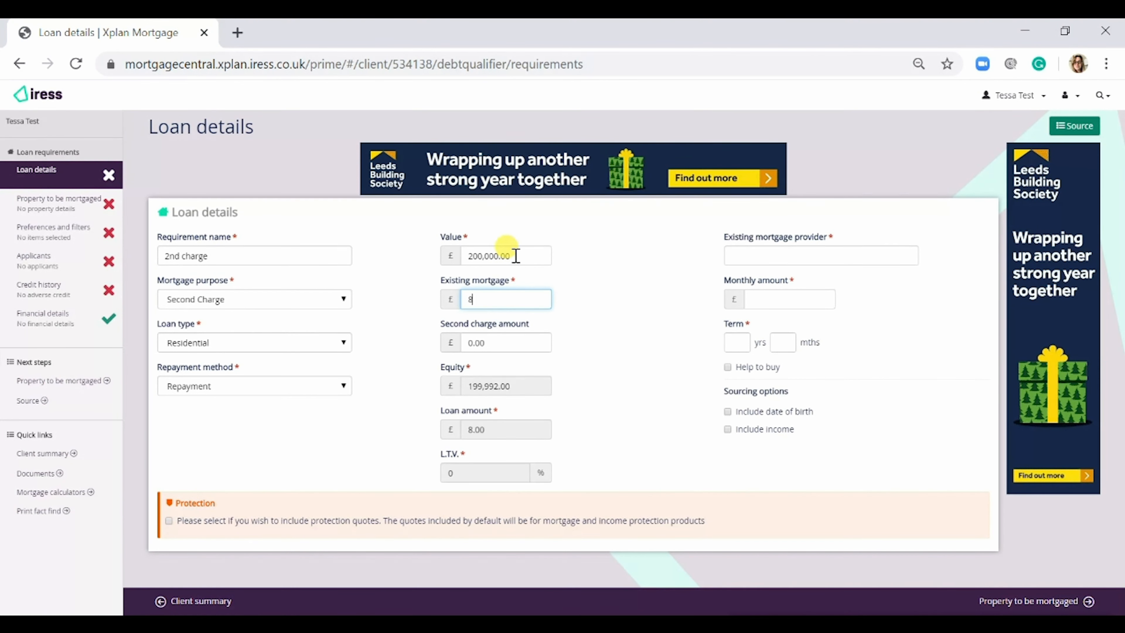
type("20000")
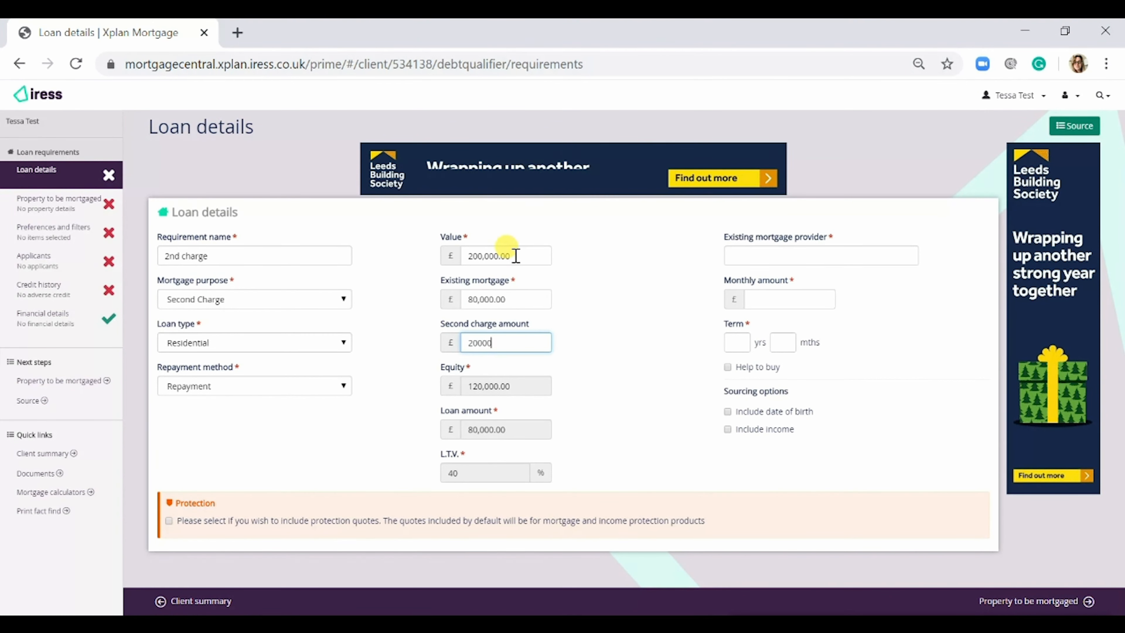
key("Tab")
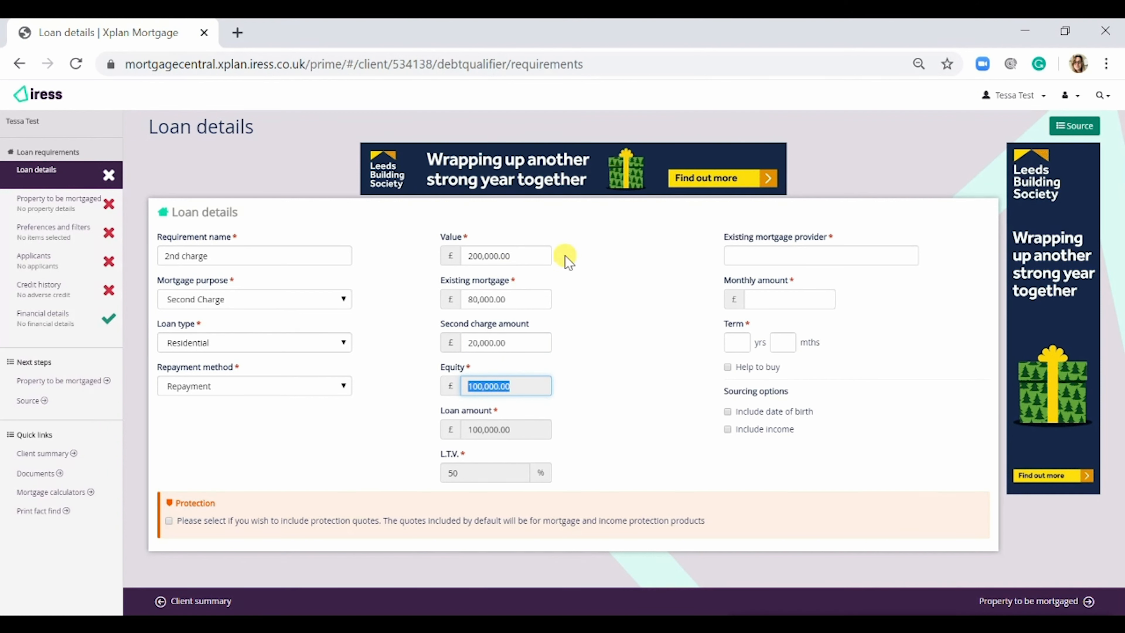
Step: Set the existing provider to Nationwide Building Society, monthly amount to £500 and term to 15 years, and source matching products
left_click(796, 243)
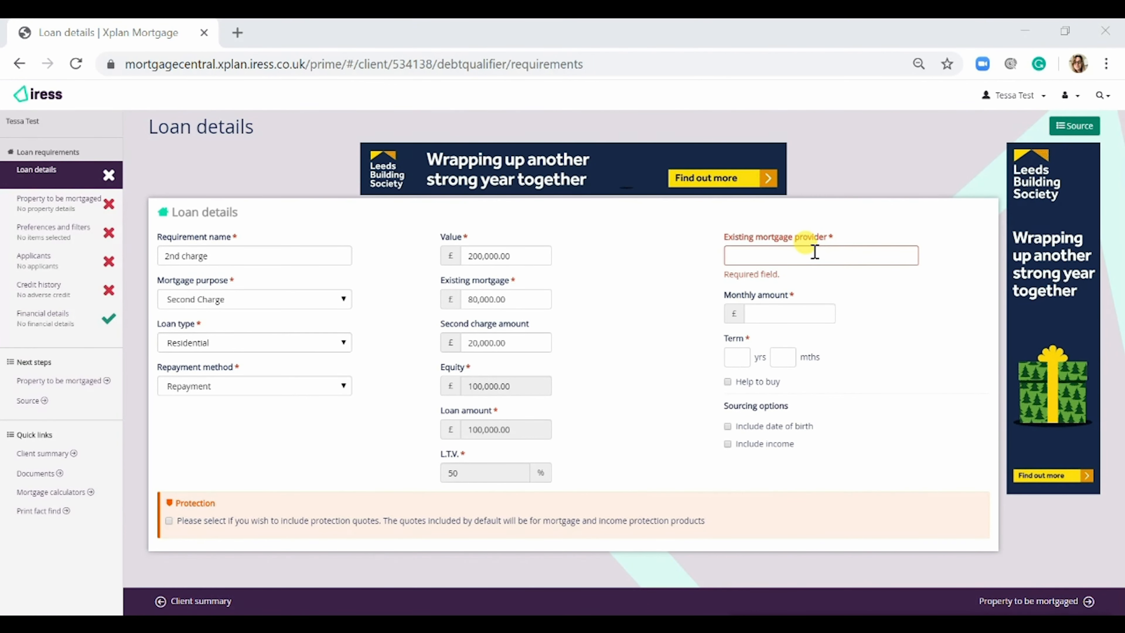
left_click(816, 251)
type("nation")
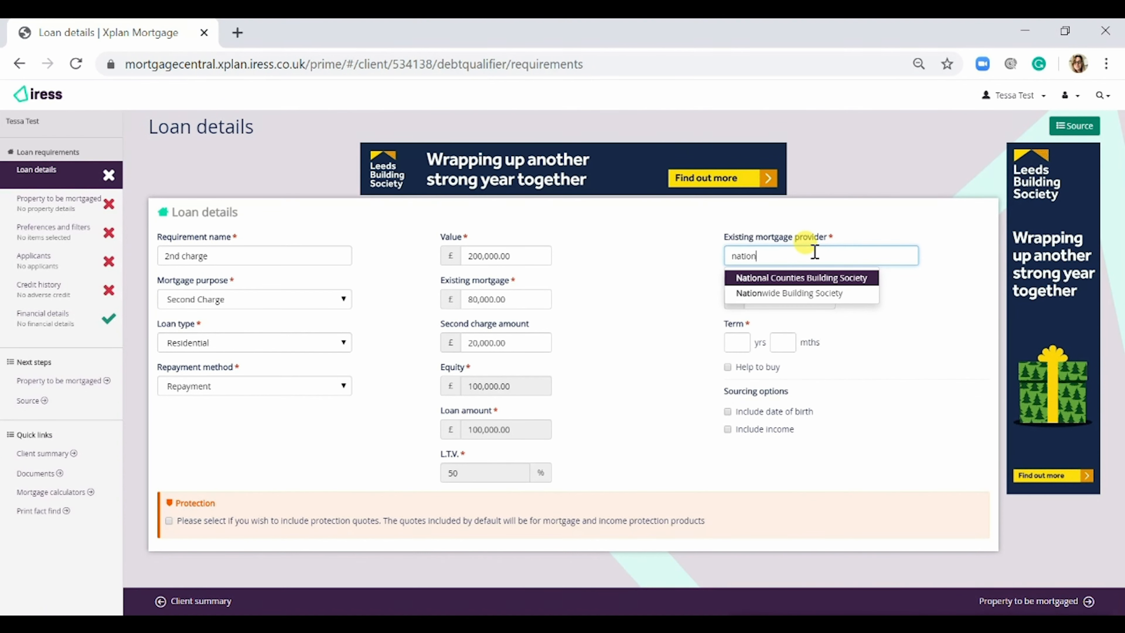
key("Down")
key("Return")
key("Tab")
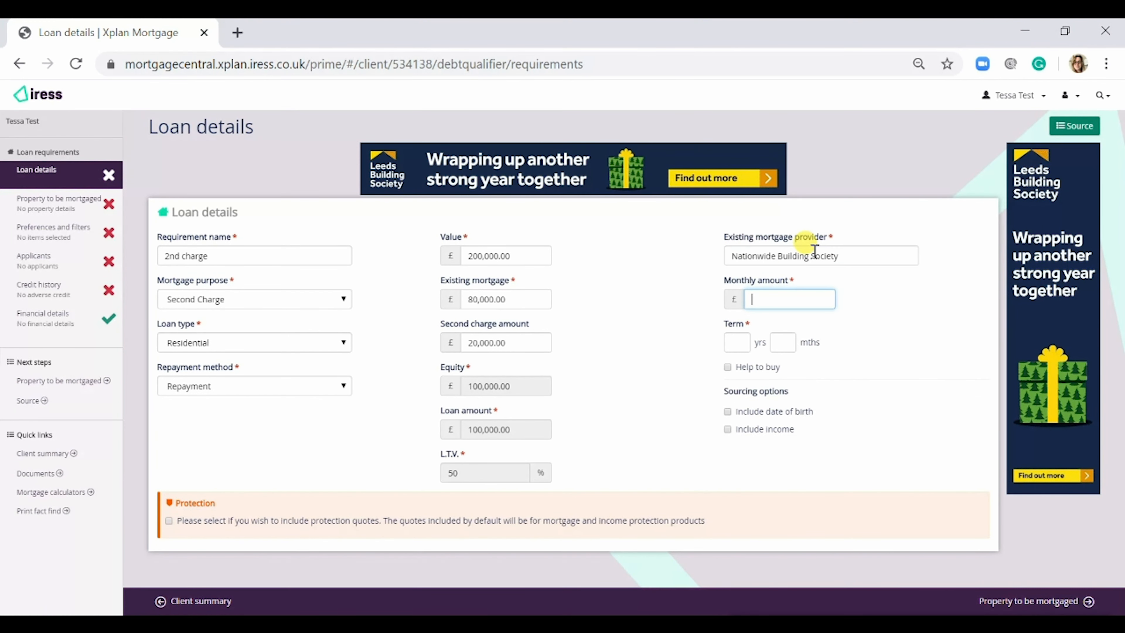
key("Tab")
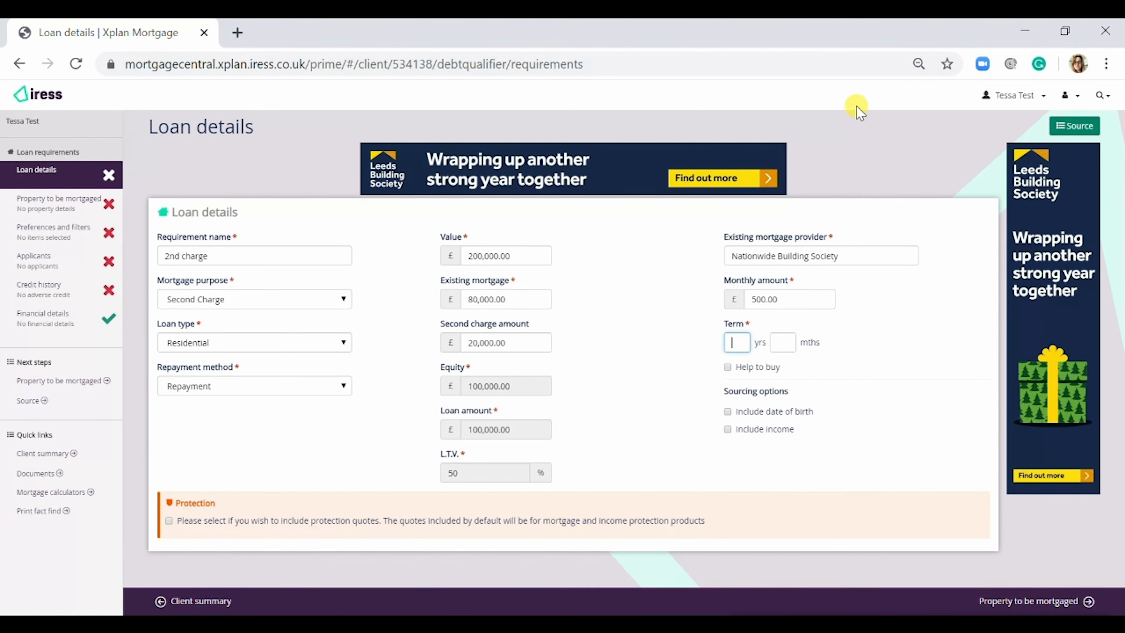
type("15")
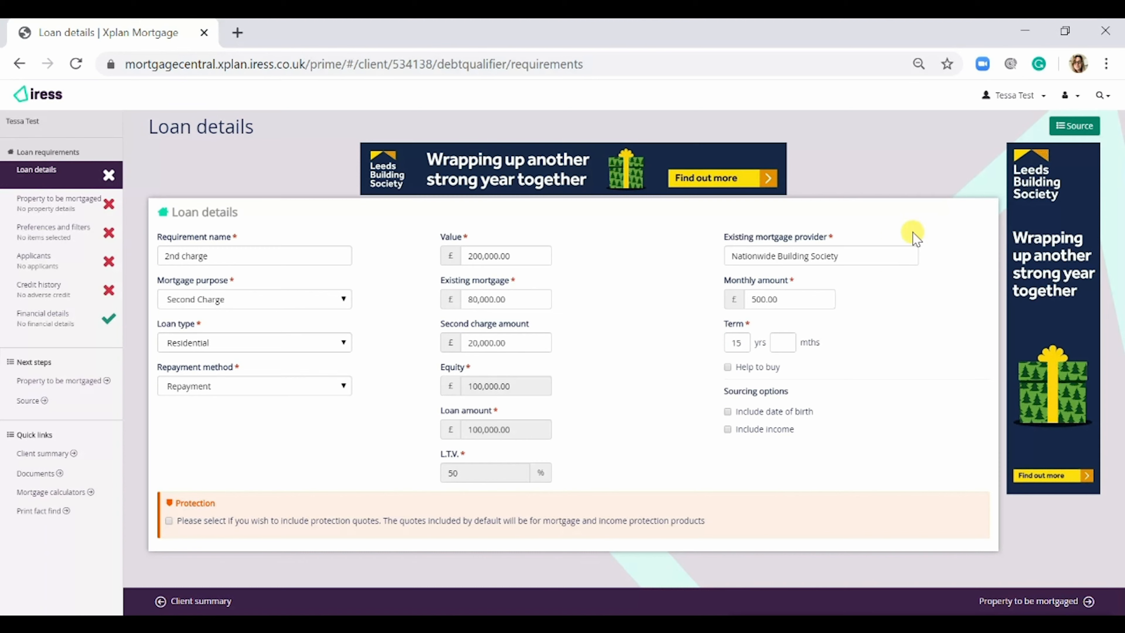
left_click(1078, 128)
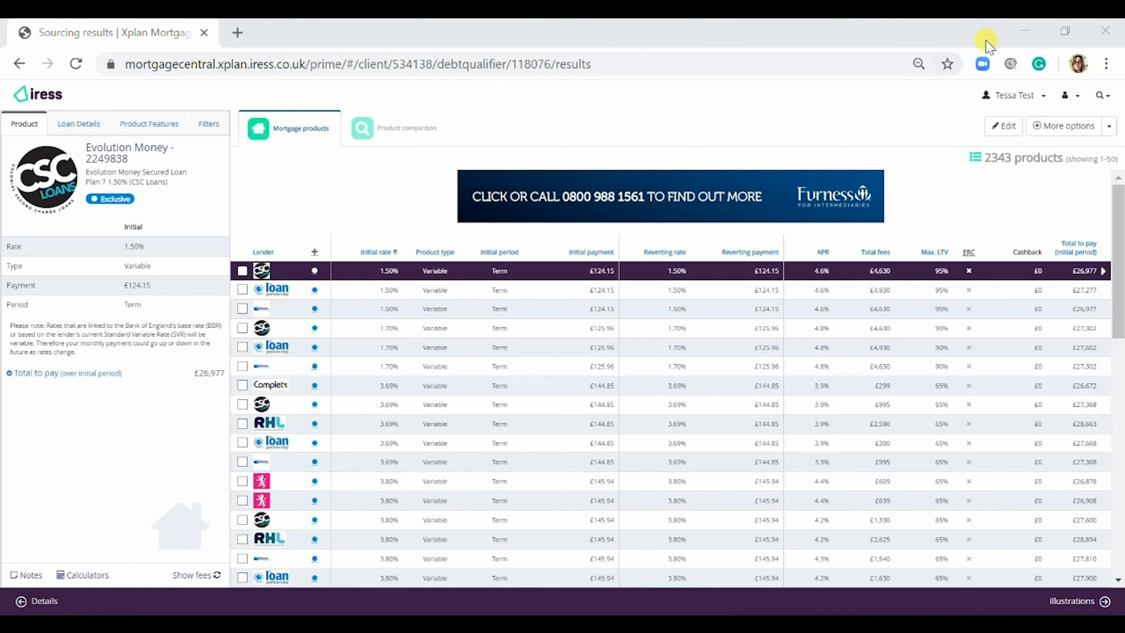
Step: Sort the products by lowest total to pay over the initial period and select the cheapest Norton, Loan Partnership and Precise Mortgages products
left_click(1068, 253)
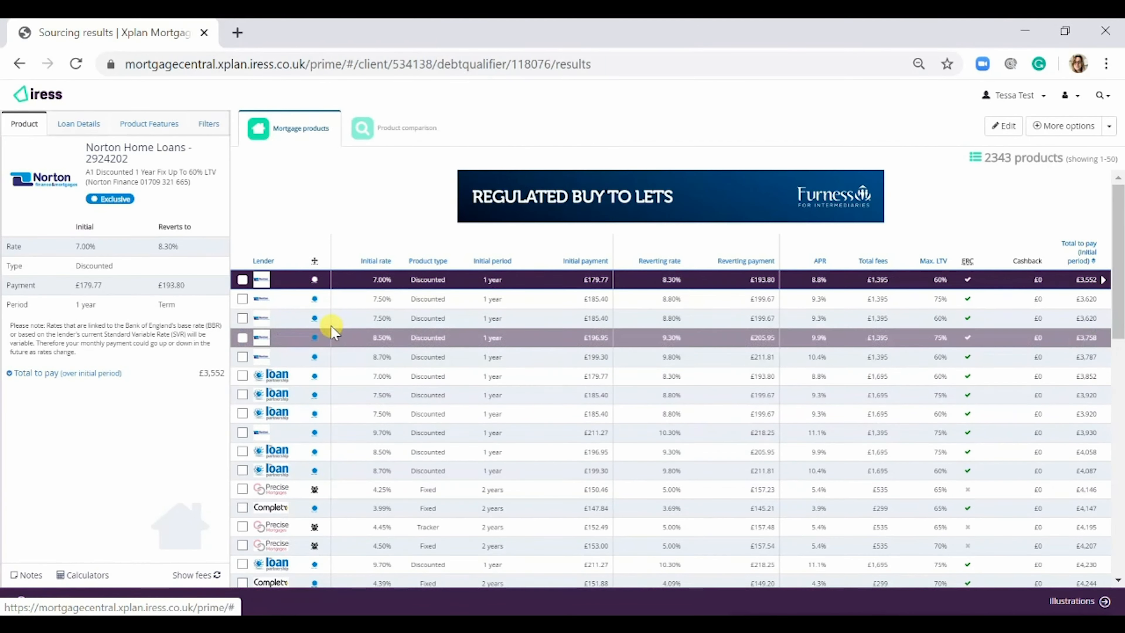
left_click(242, 280)
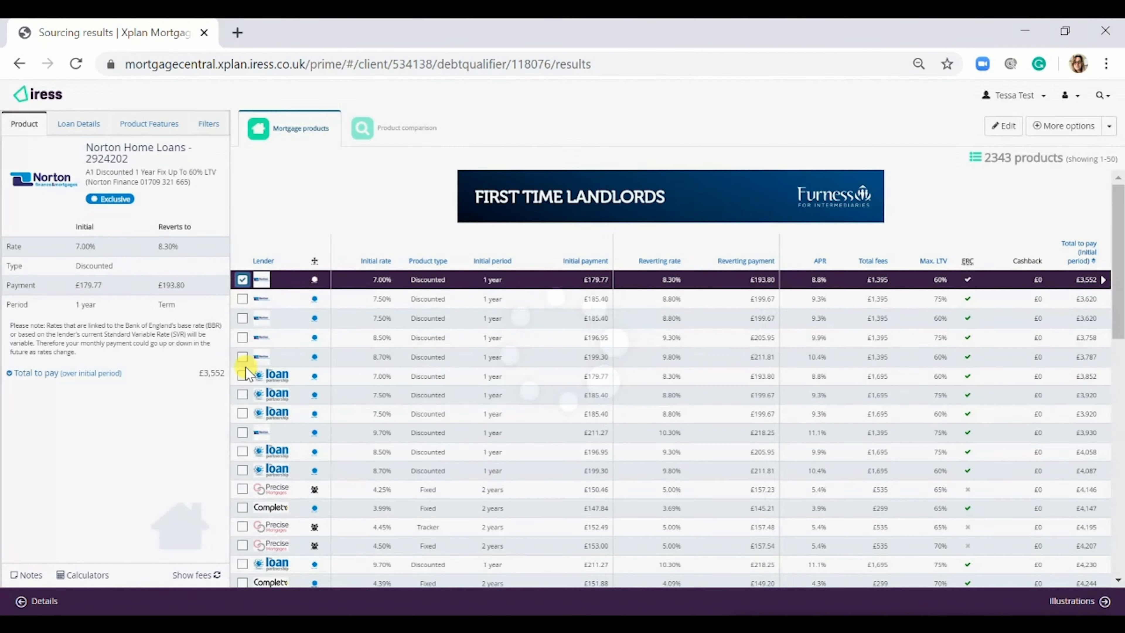
left_click(242, 376)
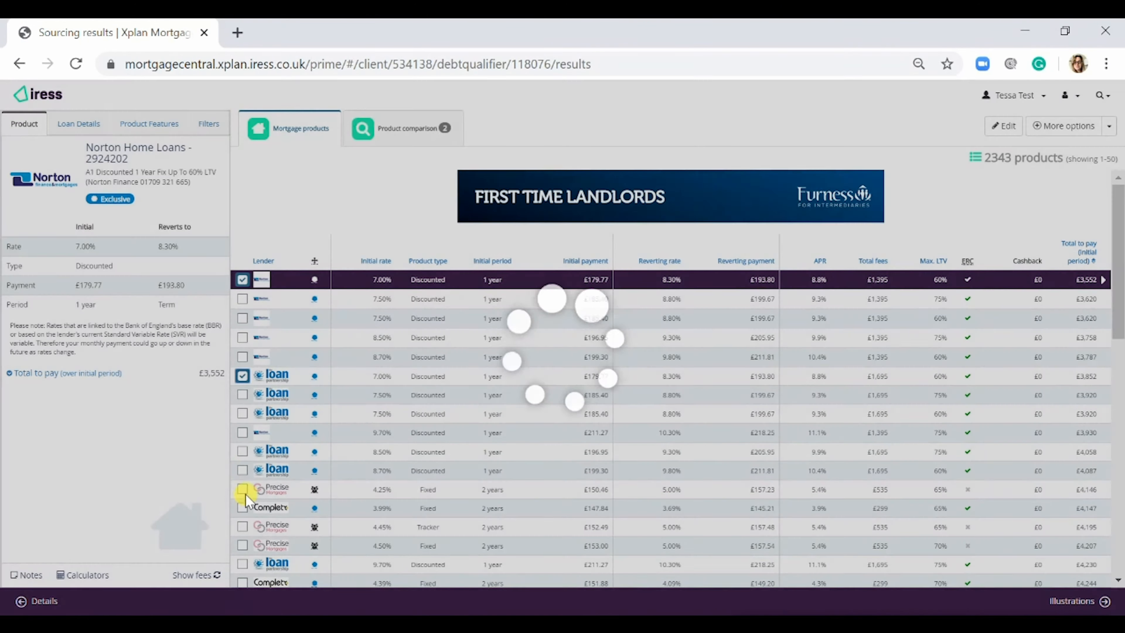
left_click(243, 489)
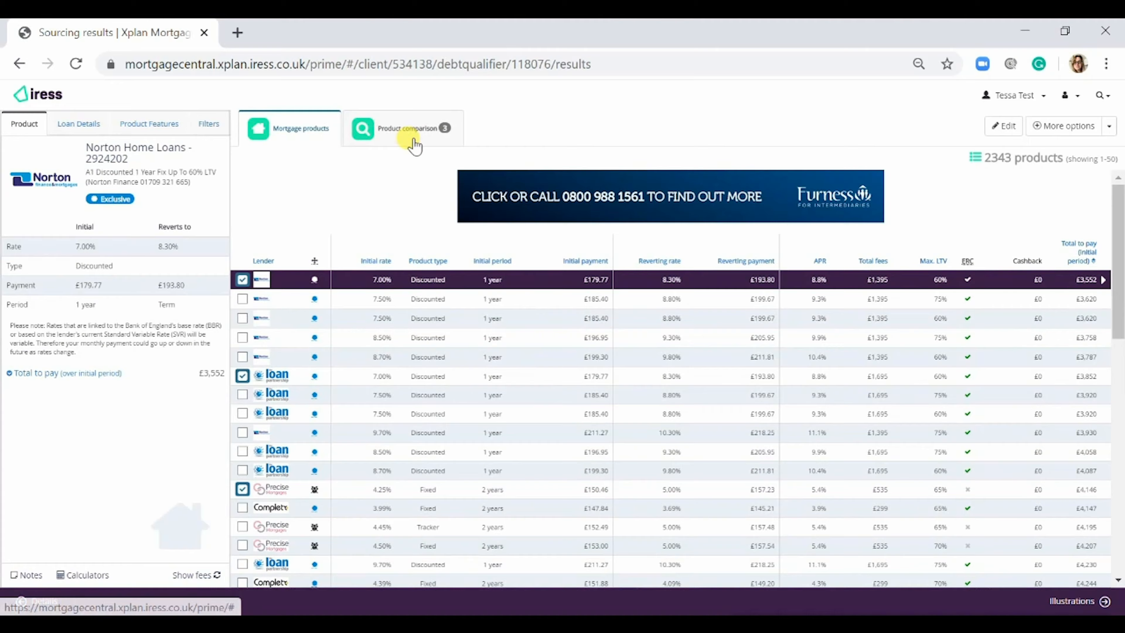
Step: Compare the costs, rates and fees of the three selected second charge products side by side
left_click(409, 129)
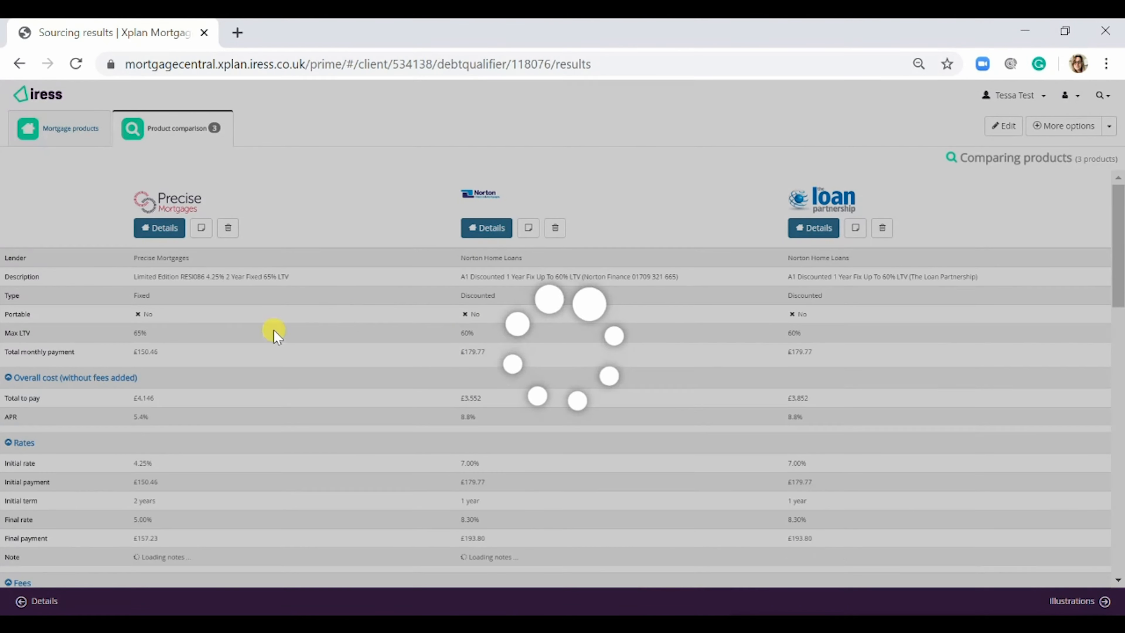
scroll(477, 372, "down", 5)
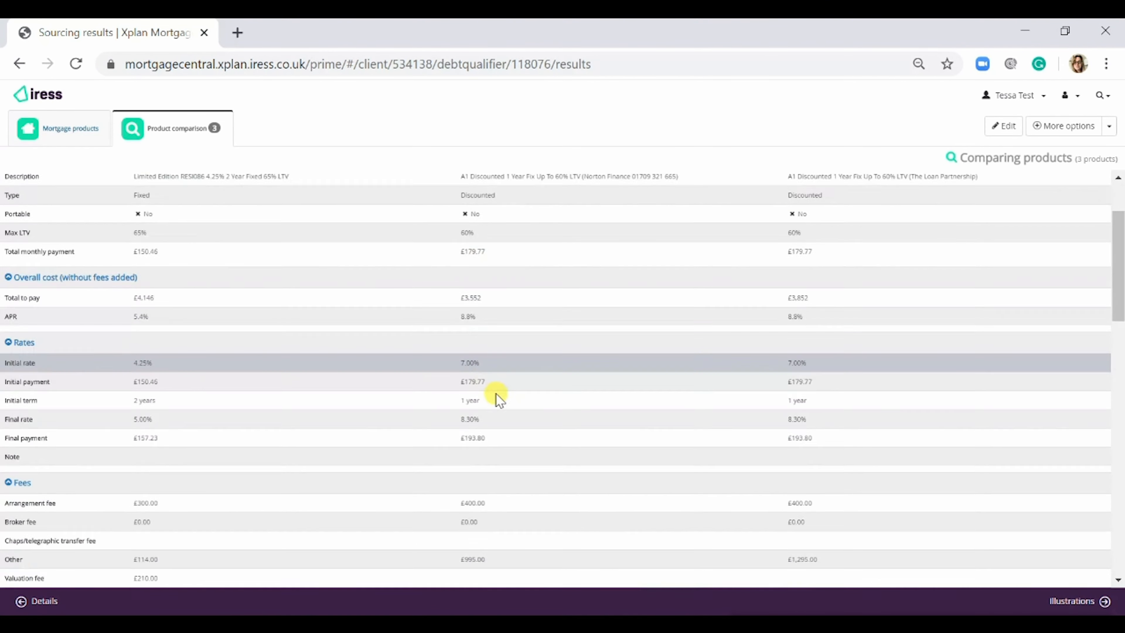
scroll(523, 439, "up", 5)
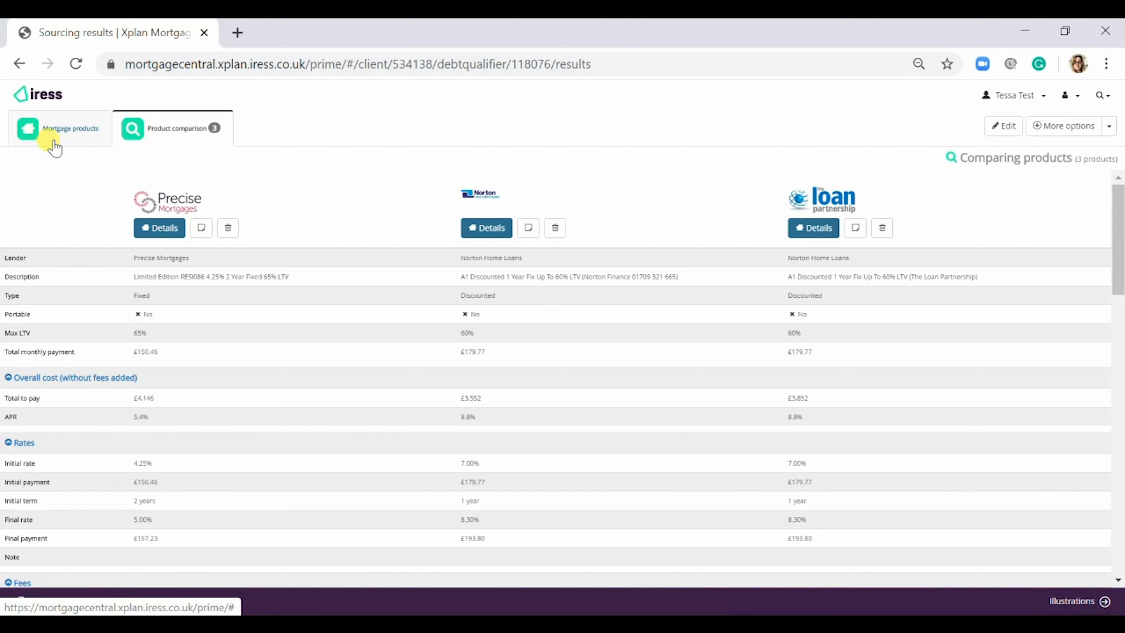
Step: Return to the mortgage products, view the product notes for the selected Loan Partnership product and go back to the sourcing results
left_click(47, 135)
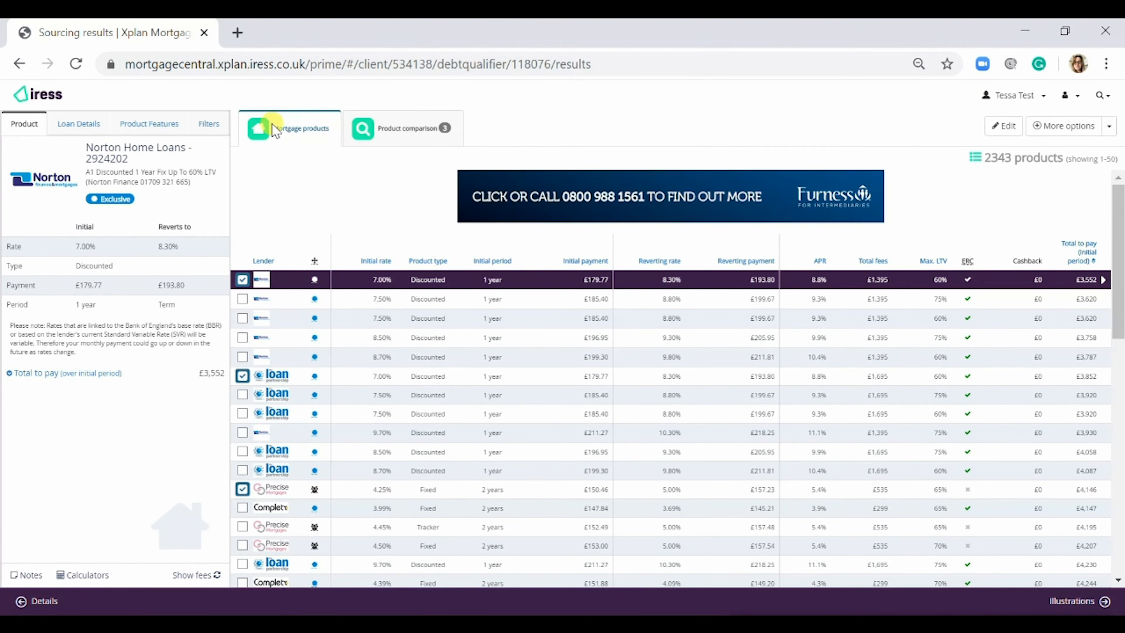
left_click(9, 574)
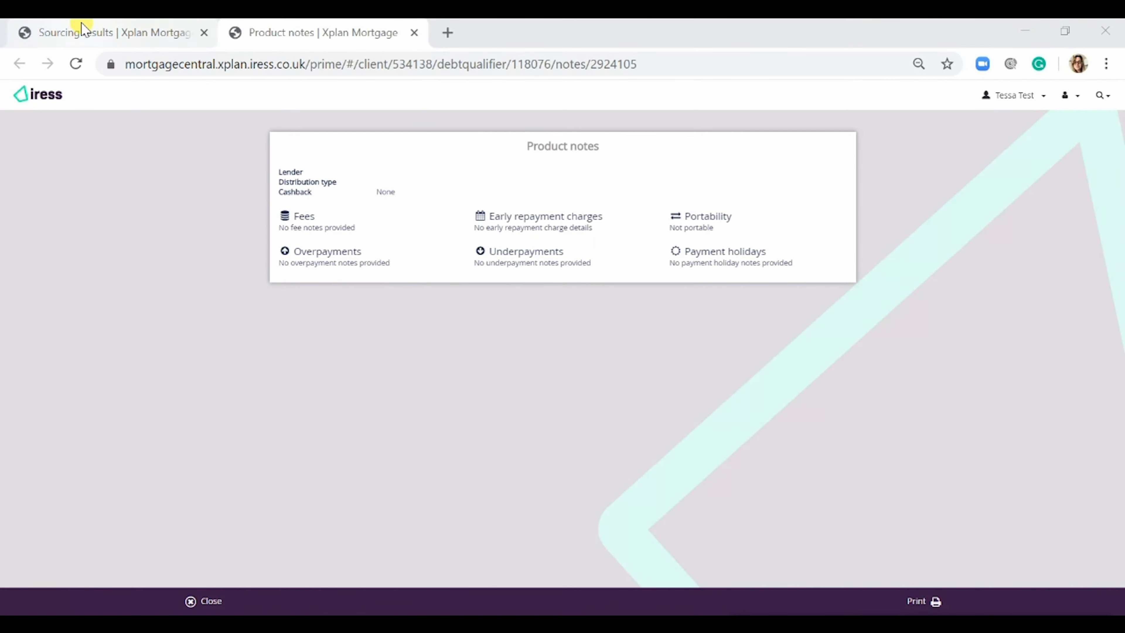
left_click(85, 30)
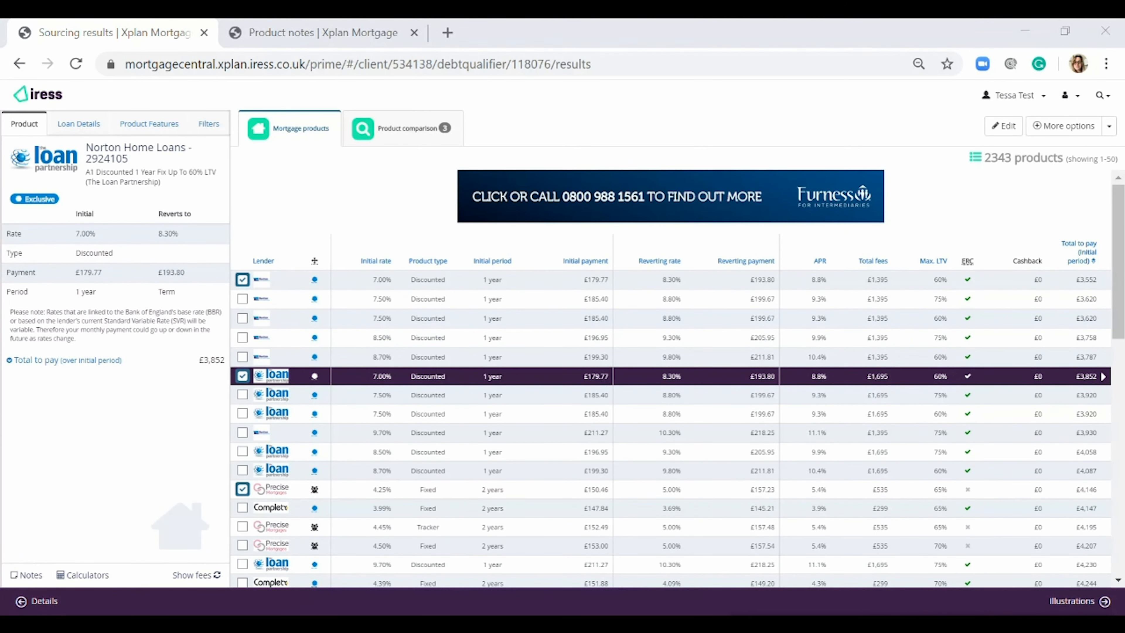
Step: Deselect the Loan Partnership and Precise Mortgages products, keeping only the cheapest Norton product selected and showing its details
left_click(242, 376)
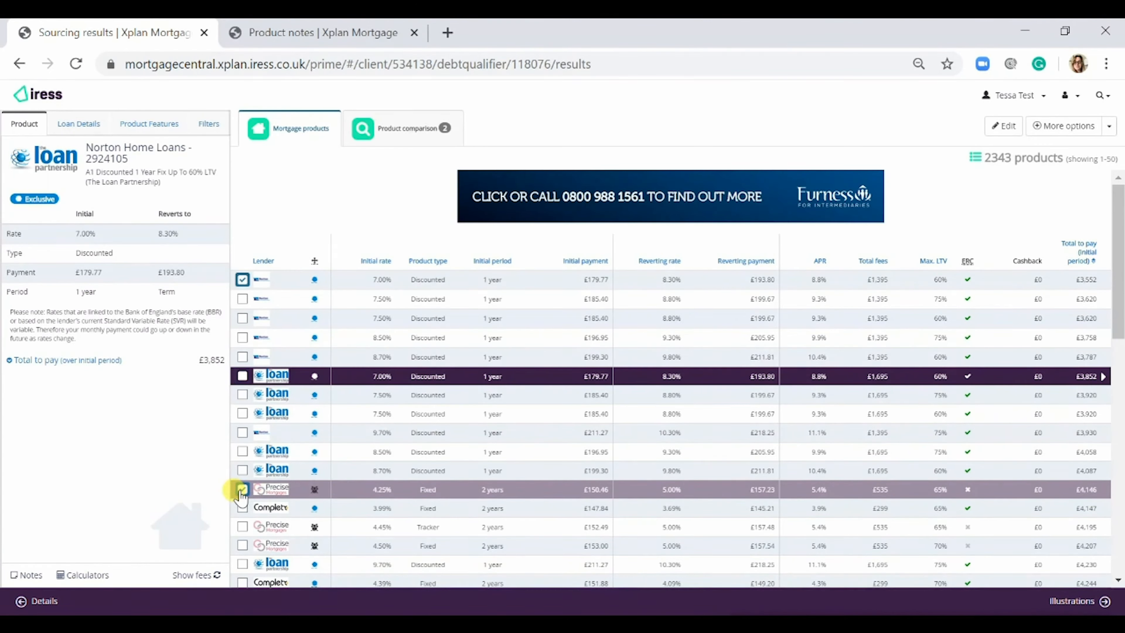
left_click(242, 490)
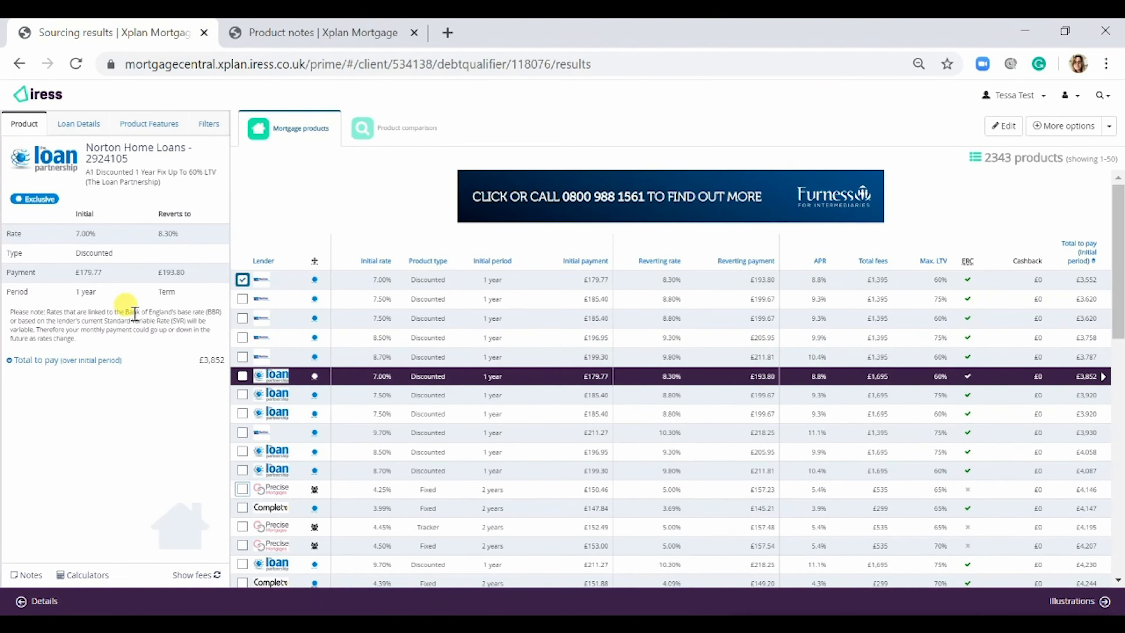
left_click(310, 282)
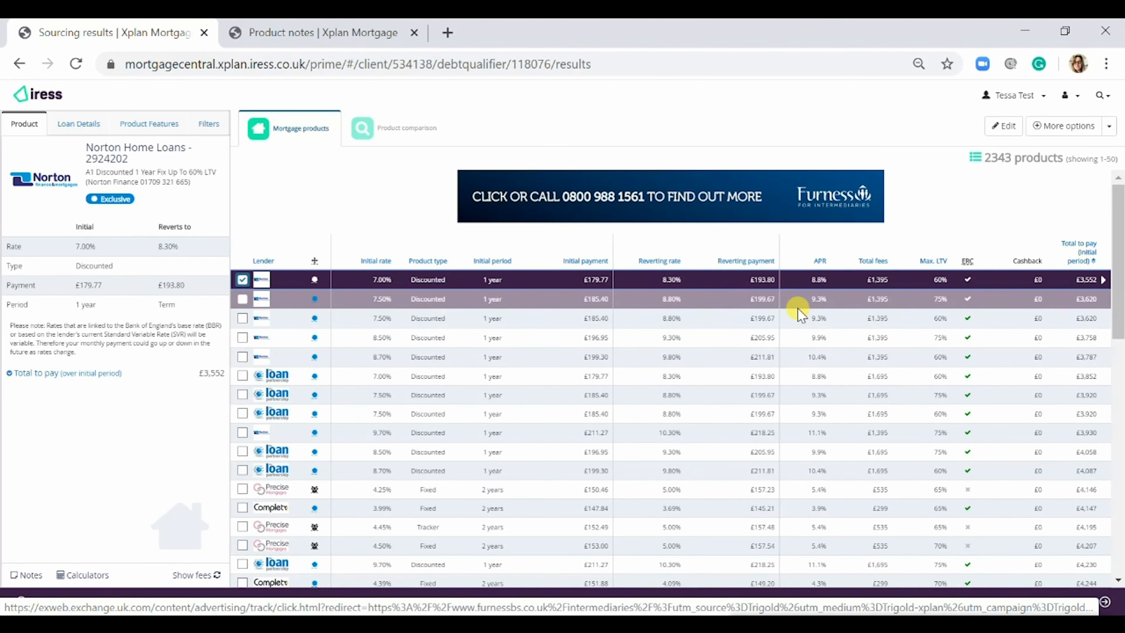
Step: Proceed to the illustrations for the Norton Home Loans product and complete its affordability review
left_click(1081, 603)
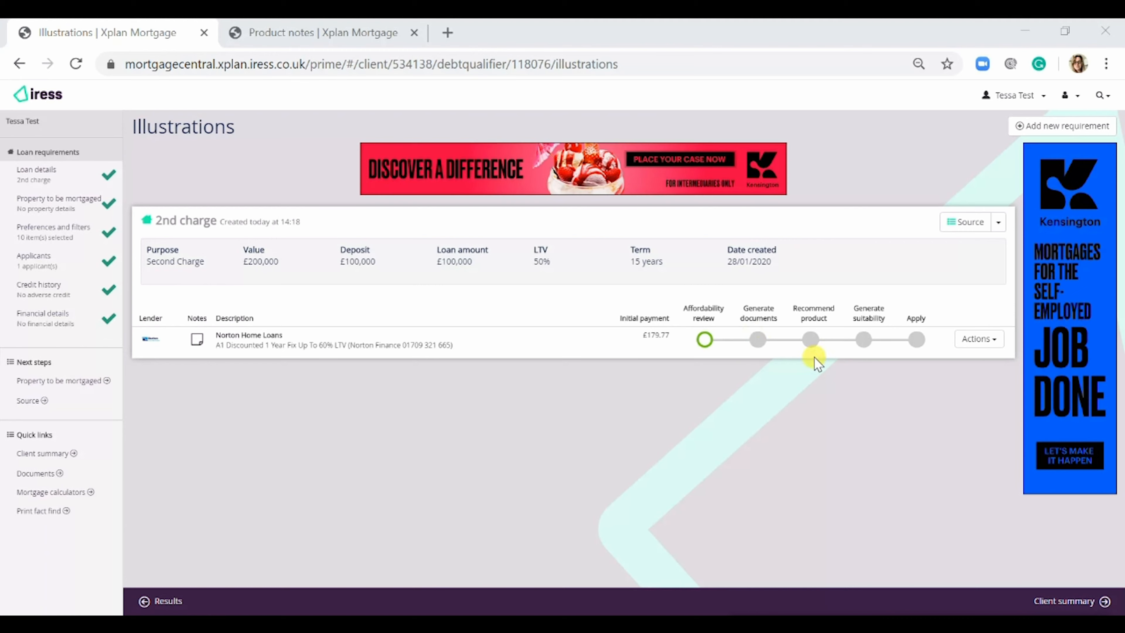
left_click(708, 341)
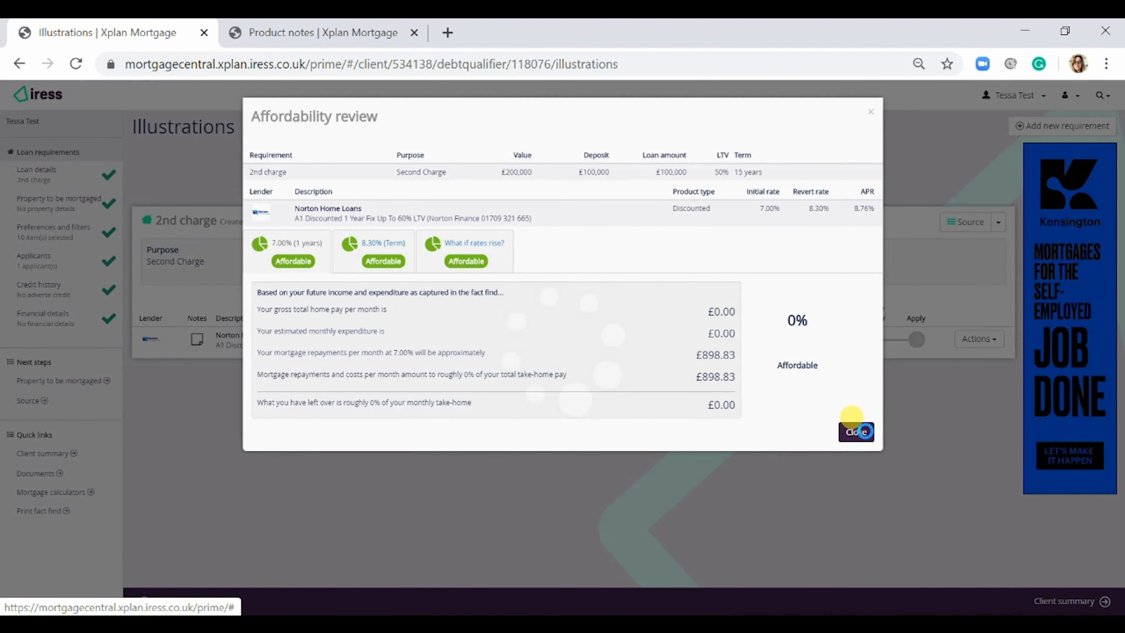
left_click(856, 432)
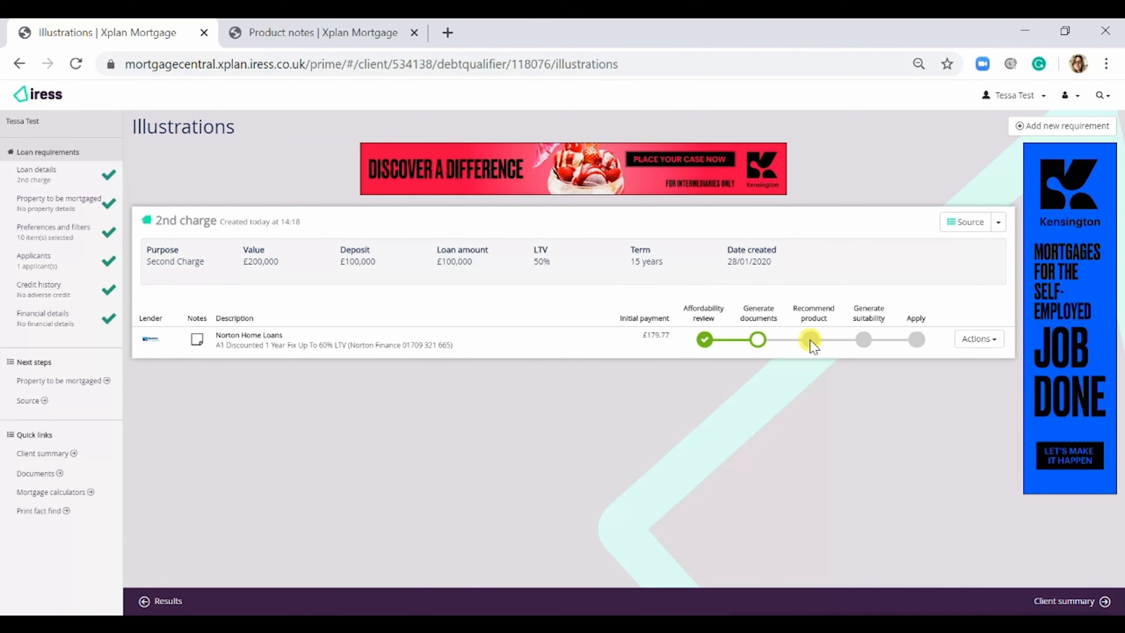
Step: Start generating documents for the Norton Home Loans product and review its broker fees and product fees
left_click(757, 339)
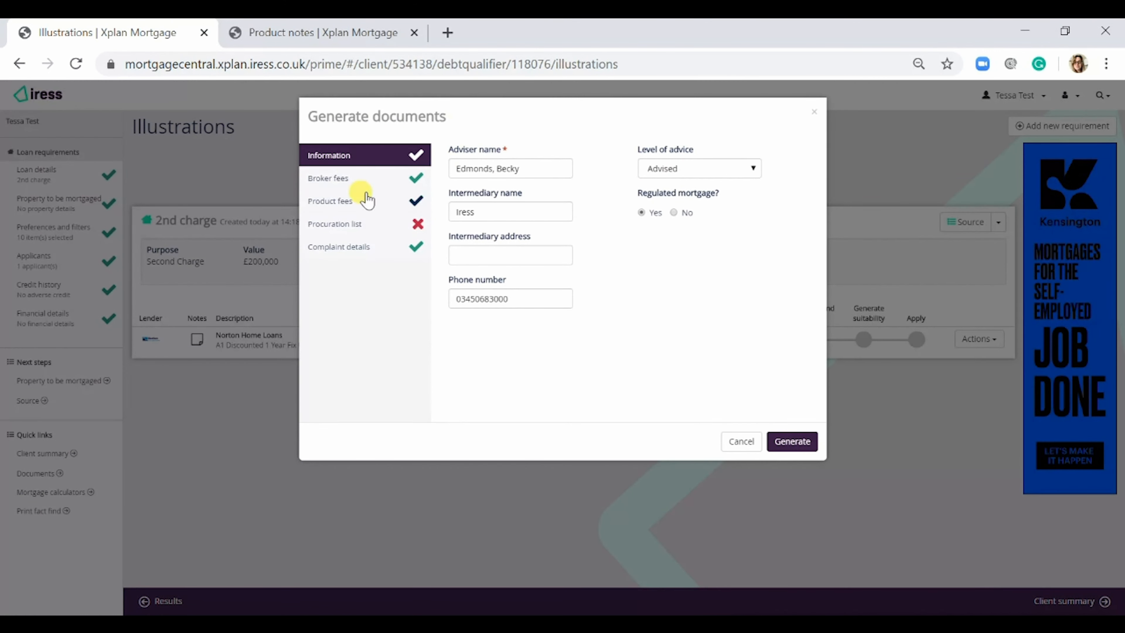
left_click(394, 185)
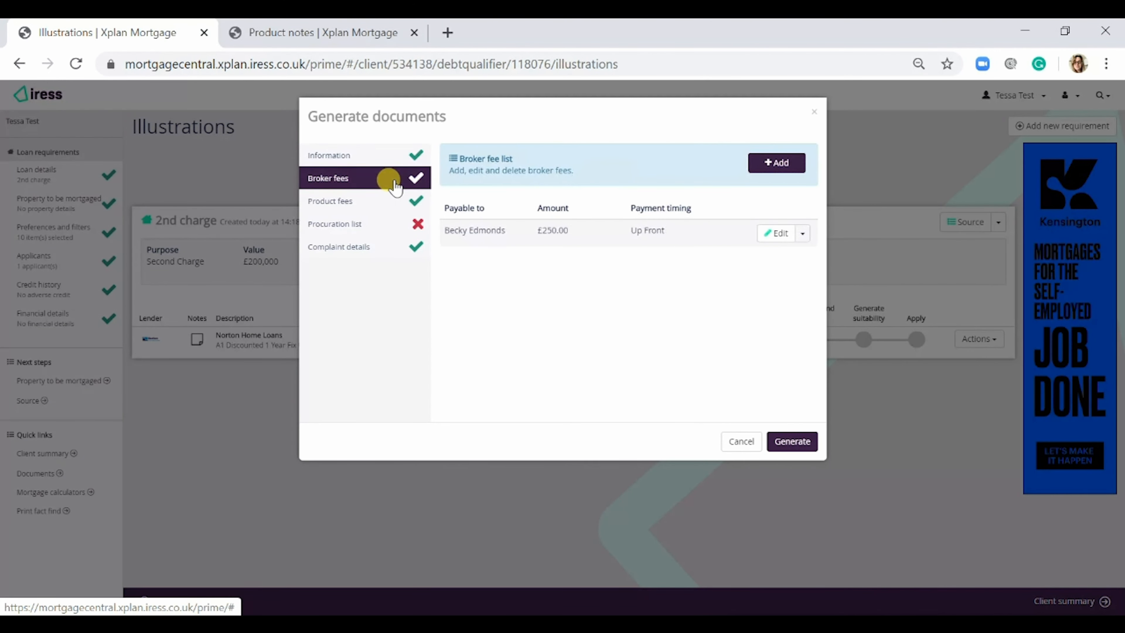
left_click(389, 202)
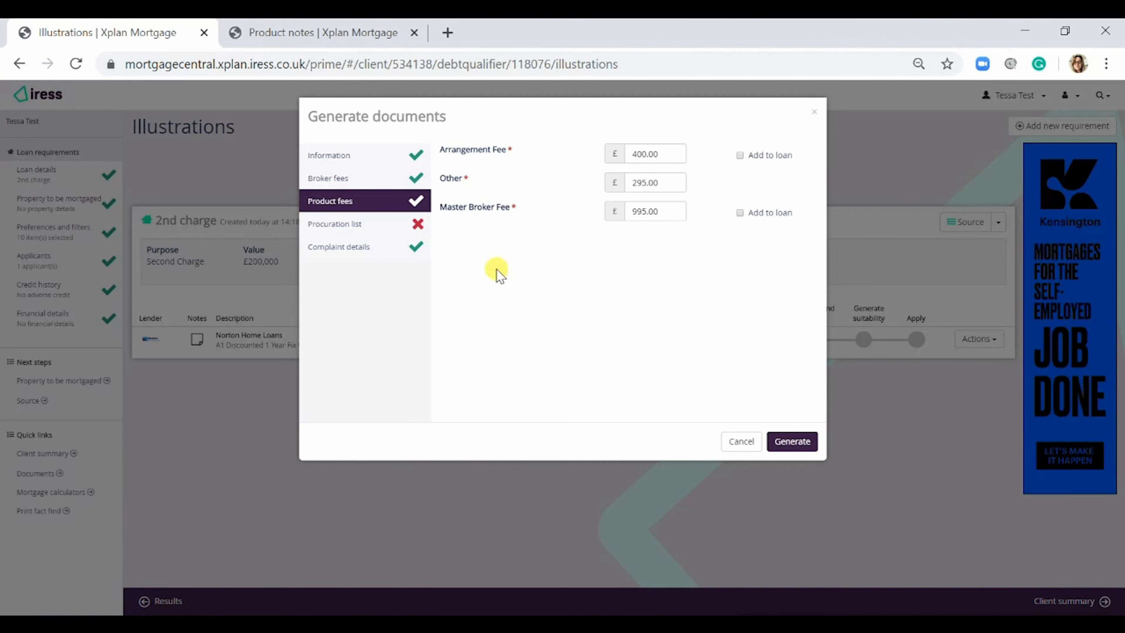
Step: Set the total procuration fee to £200.00, payable to "br", check the complaint details and generate the documents
left_click(312, 223)
left_click(502, 202)
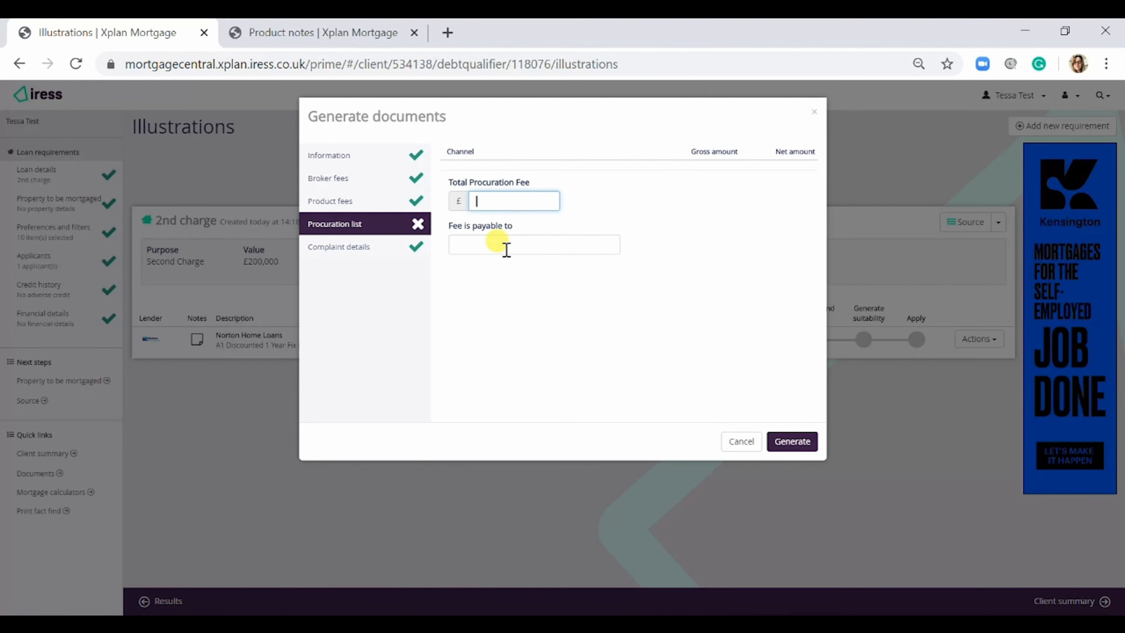
left_click(523, 246)
type("br")
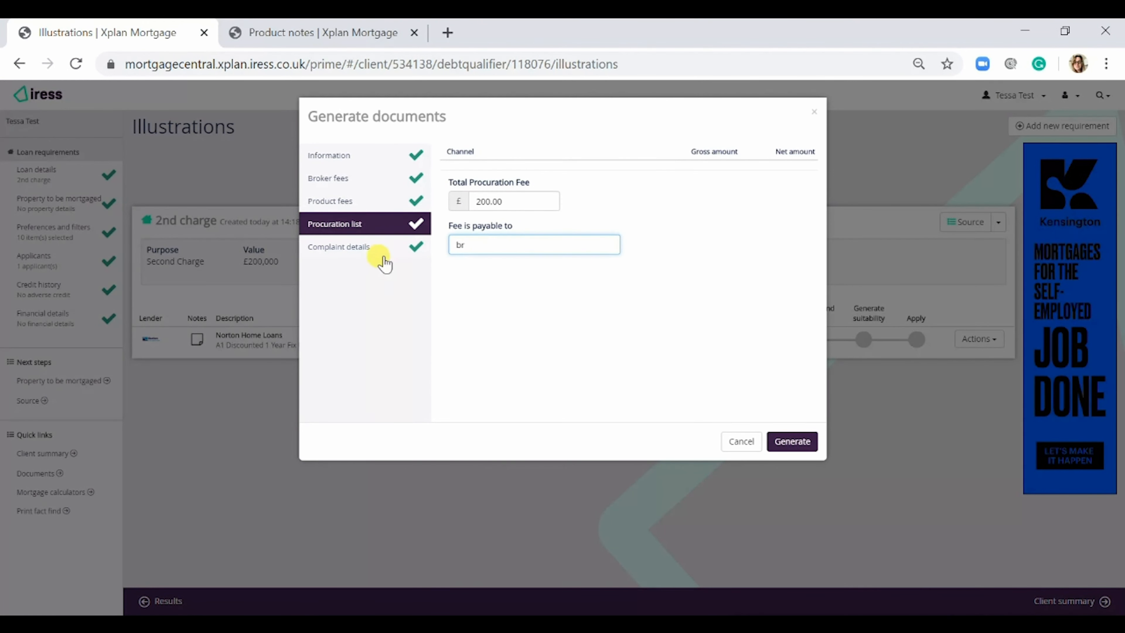
left_click(383, 257)
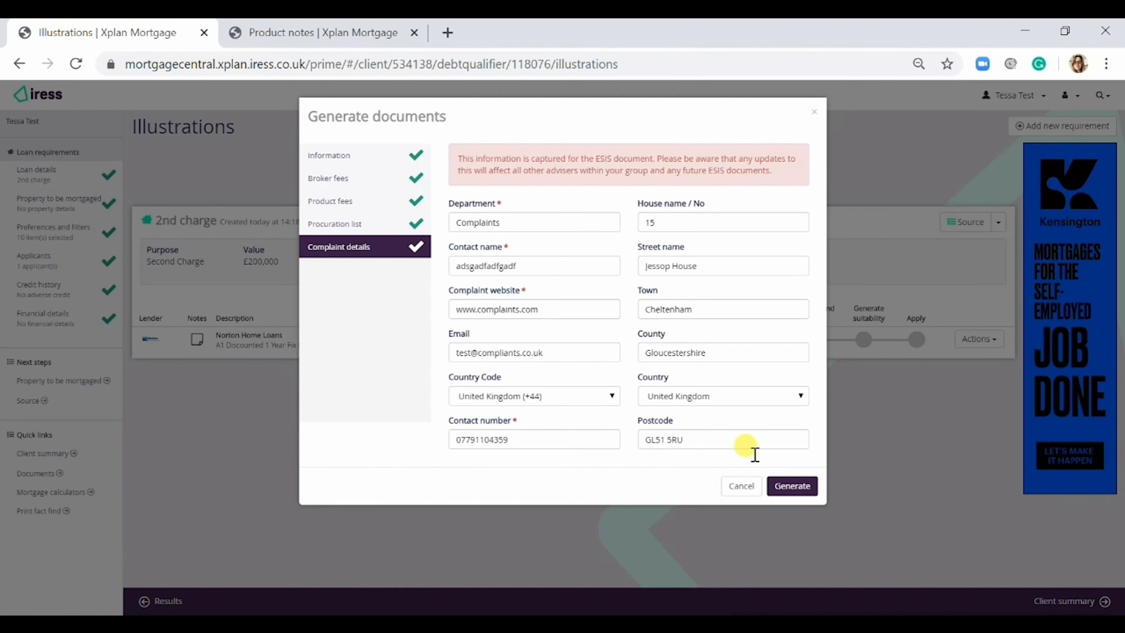
left_click(770, 486)
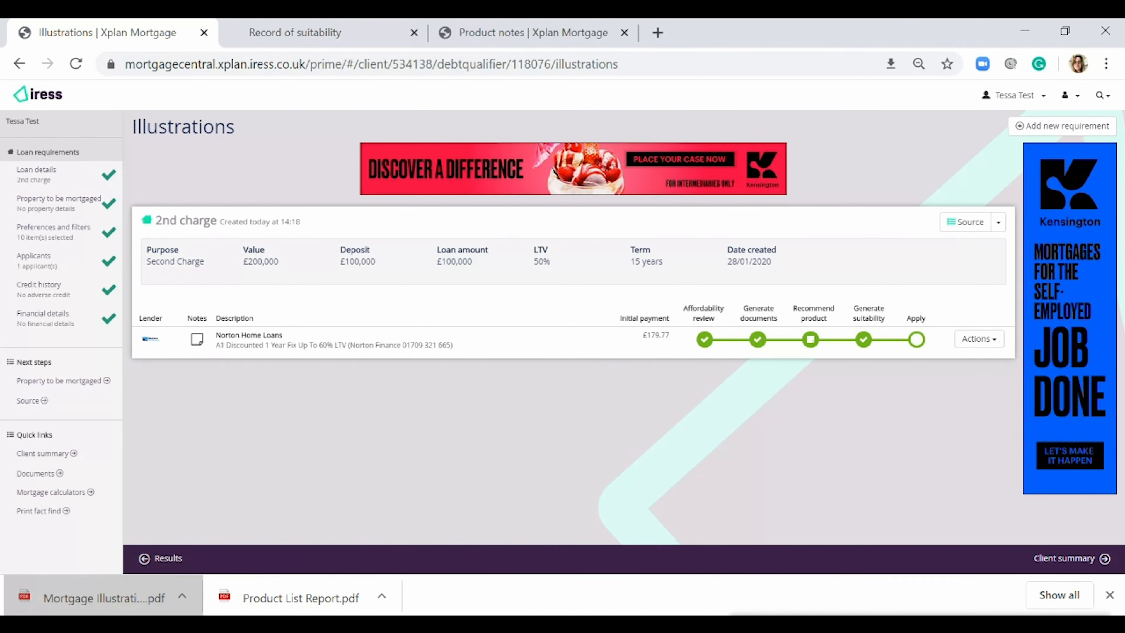
Step: Save the recommendation of the Norton Home Loans product with the note "best for client"
left_click(803, 341)
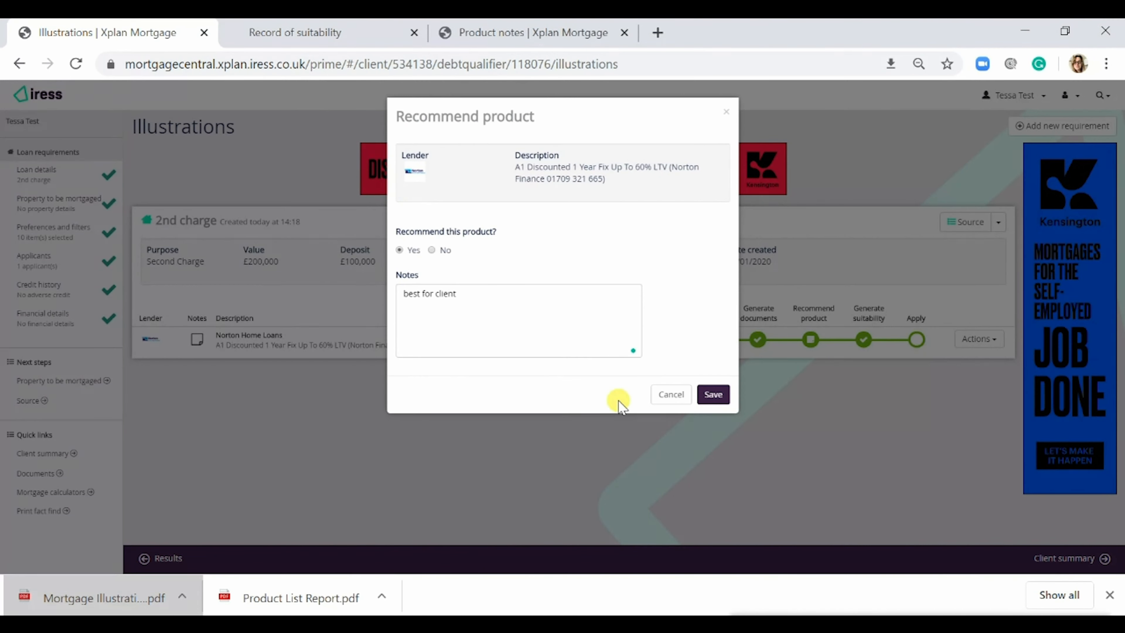
left_click(714, 394)
Step: Try to generate the record of suitability for the recommended product, and cancel its production
left_click(864, 339)
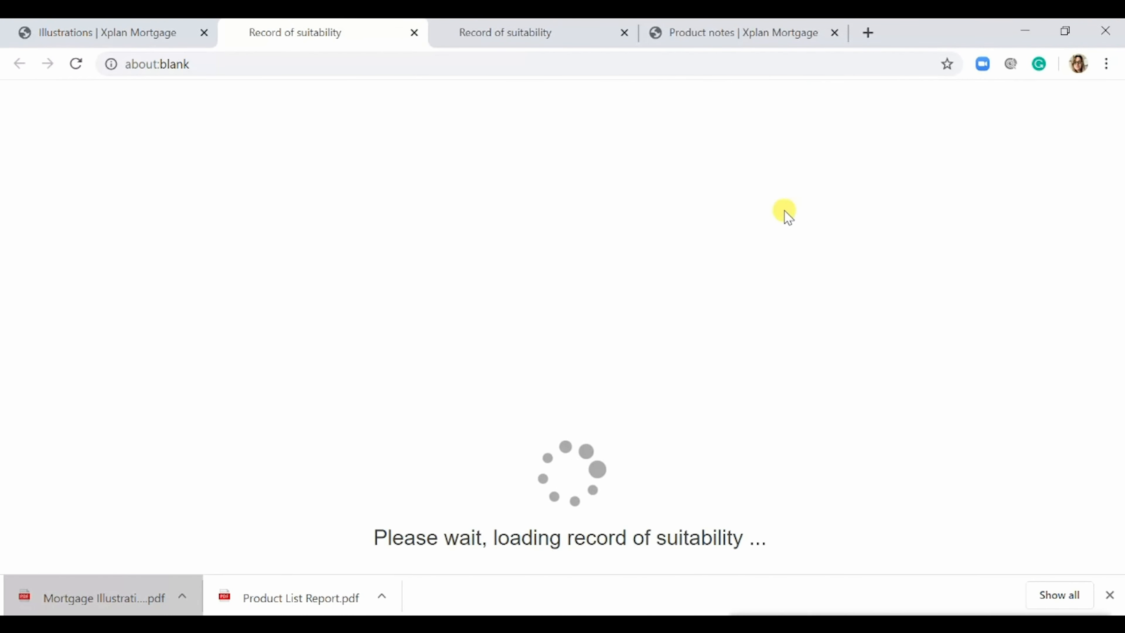
left_click(55, 33)
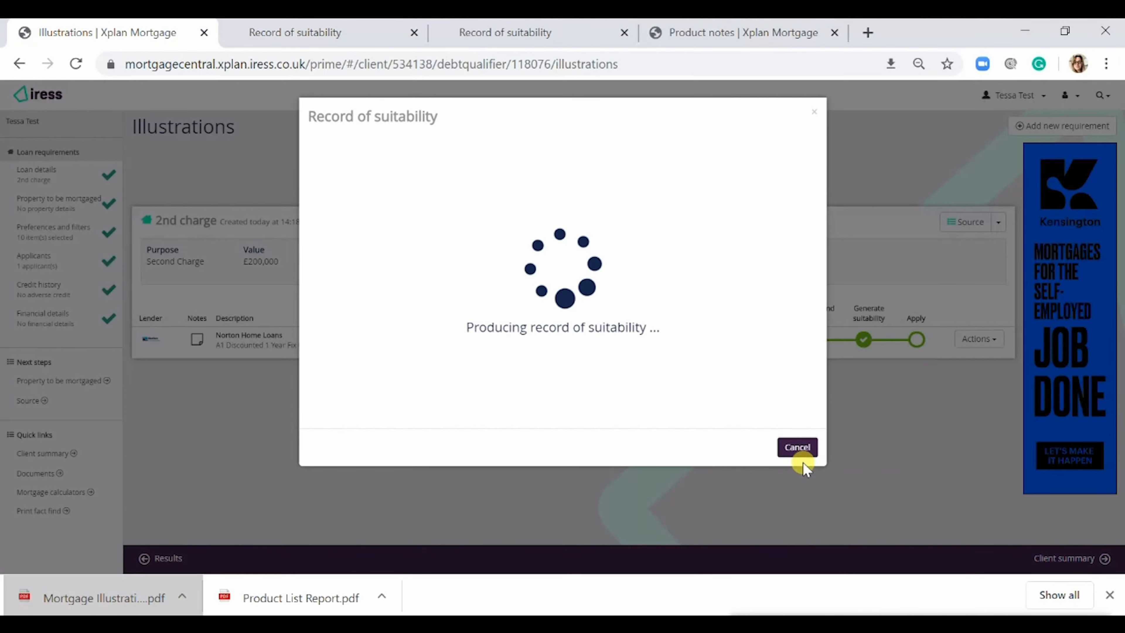
left_click(797, 448)
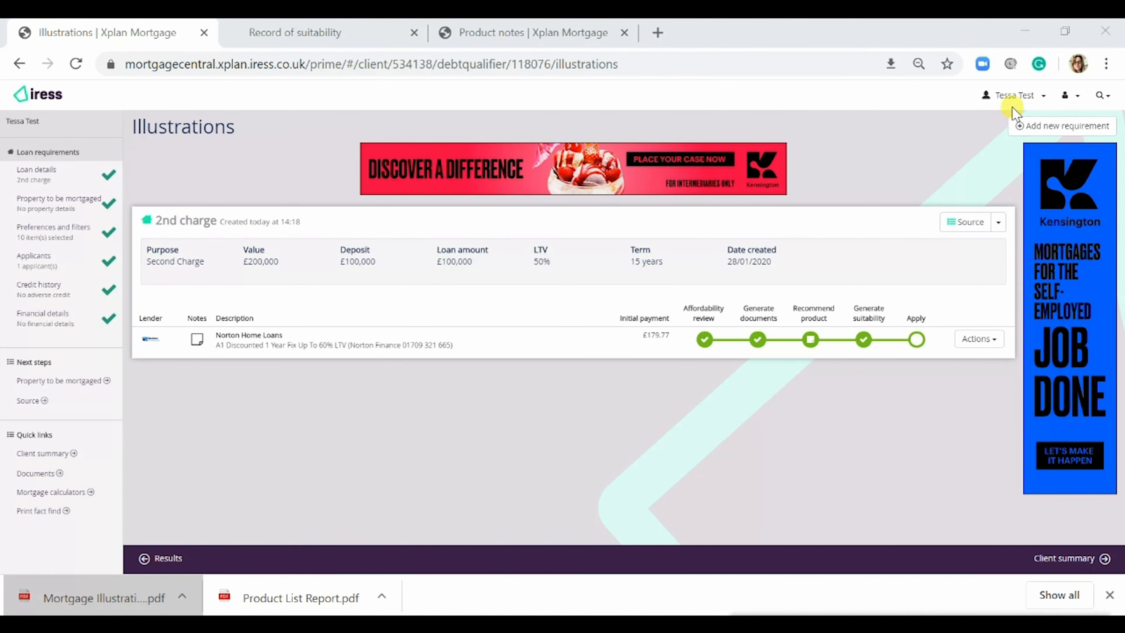
Step: Leave the illustrations and open the current client's record
left_click(1014, 95)
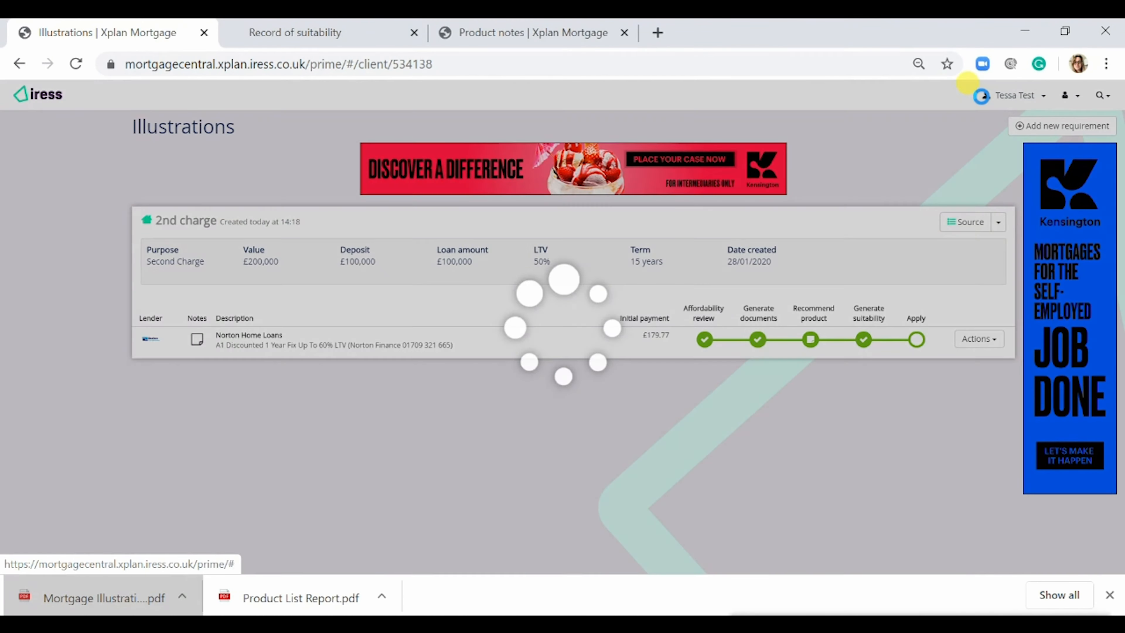